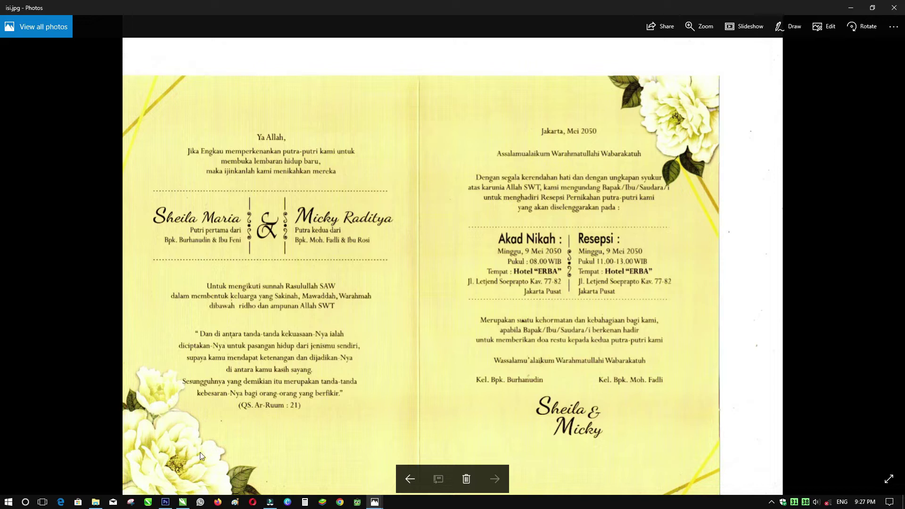
View the scanned cover image depan.jpg from the ERBA 2202 folder.
left_click(95, 503)
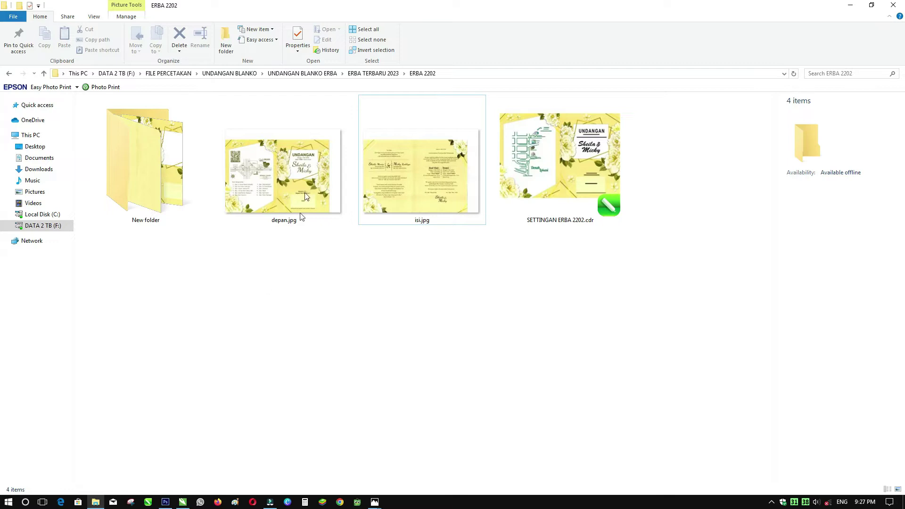
double_click(307, 174)
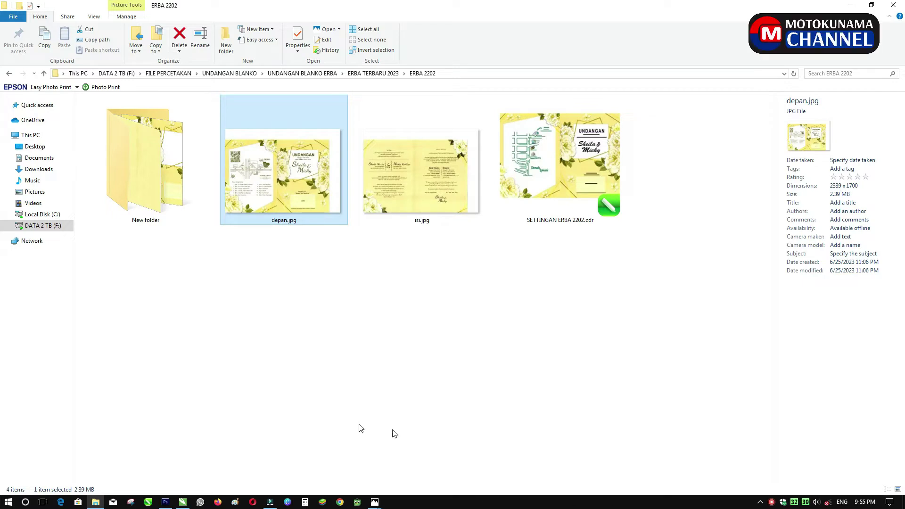
Open depan.jpg from the ERBA 2202 folder in Photoshop and duplicate its background layer.
left_click(164, 502)
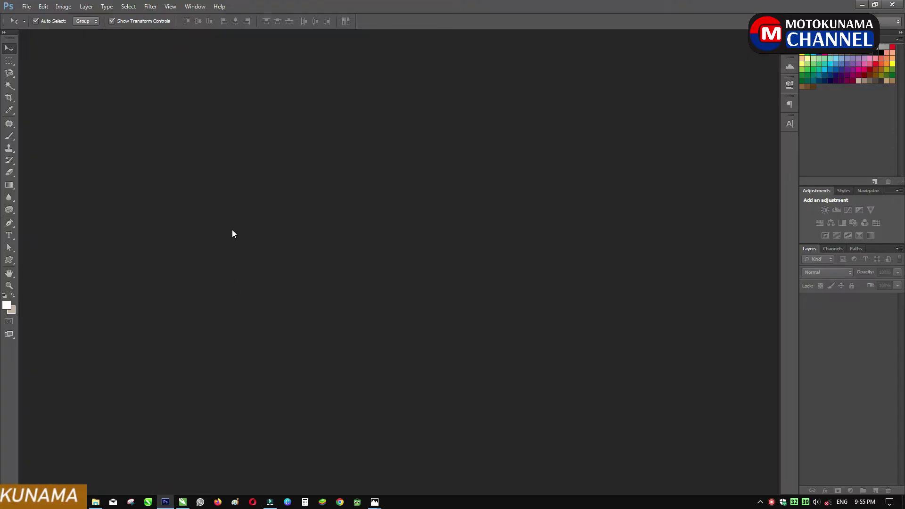
left_click(95, 502)
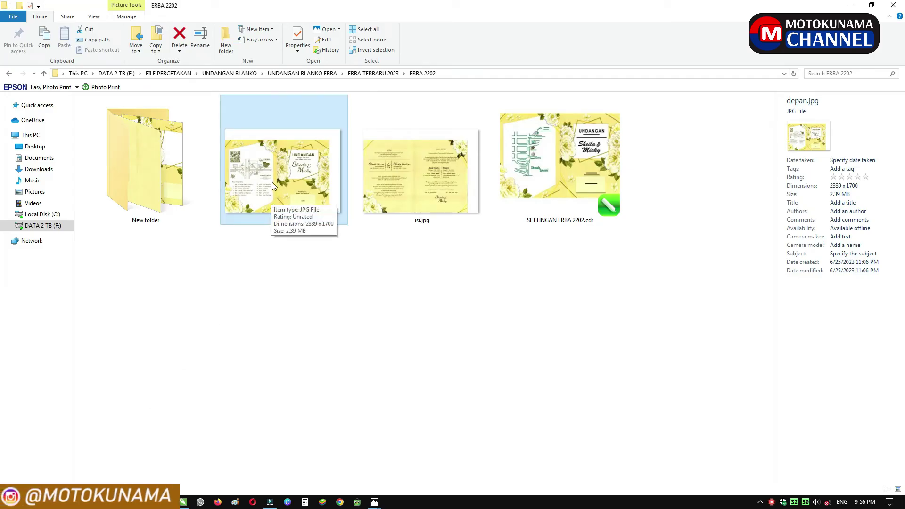
left_click_drag(276, 171, 263, 311)
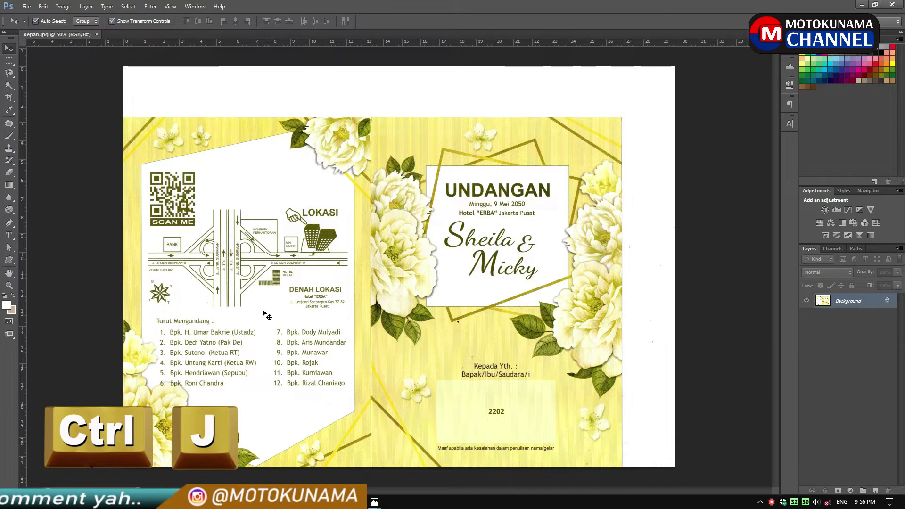
key("j")
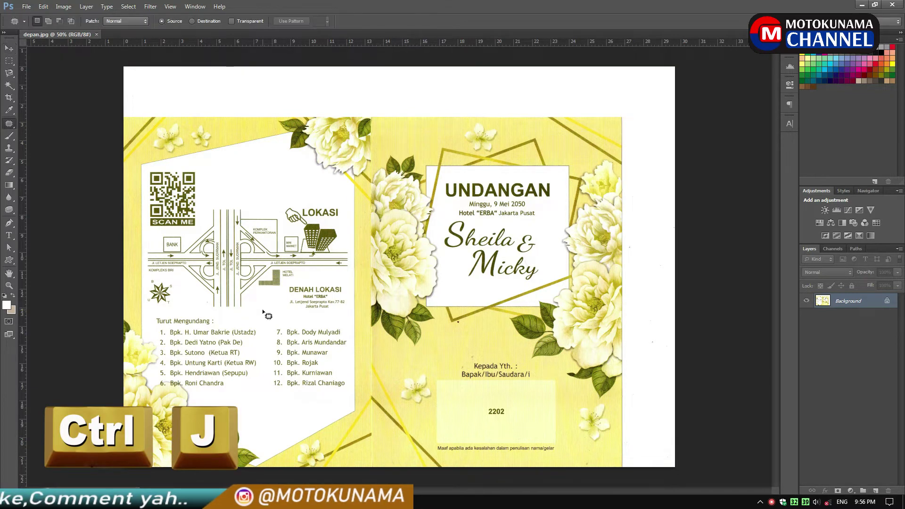
key("ctrl+j")
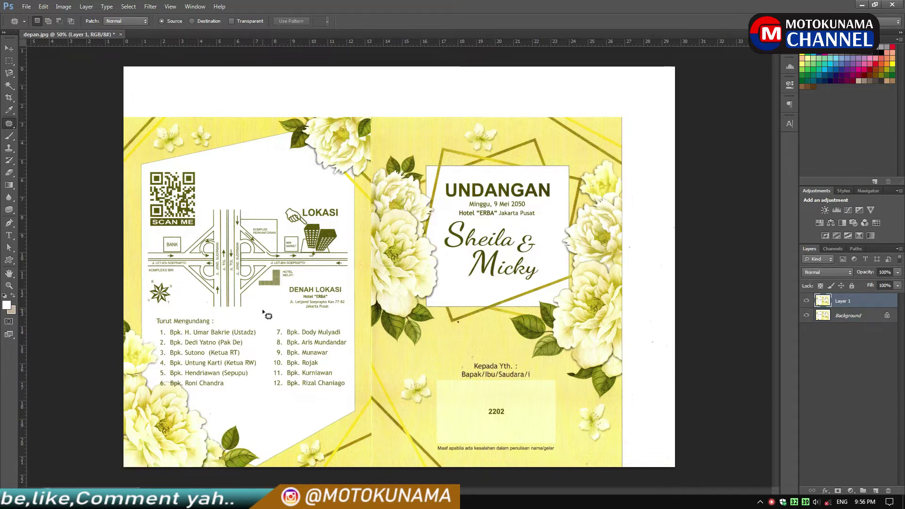
Copy the yellow invitation area, without the white scan margins, to a new layer using the Rectangular Marquee.
left_click(10, 66)
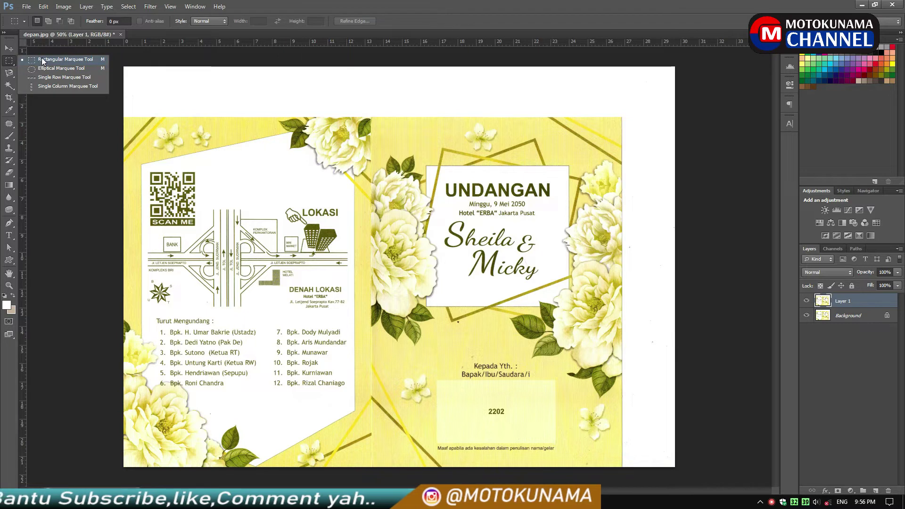
left_click(42, 58)
left_click_drag(124, 117, 620, 482)
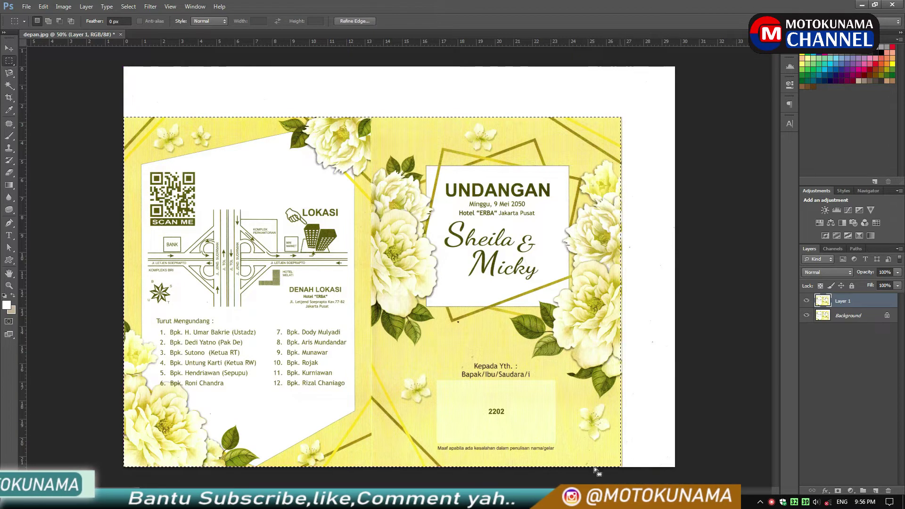
key("ctrl+j")
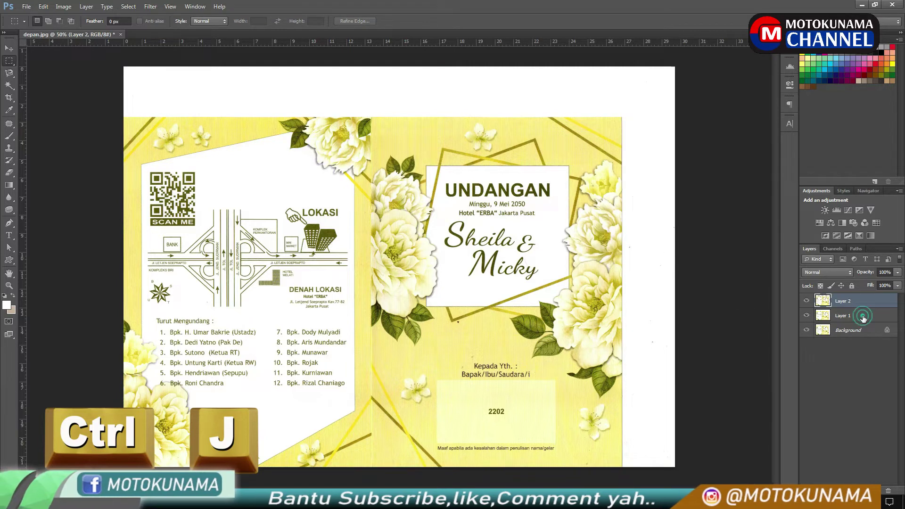
Delete the full-page copy Layer 1 and hide the Background layer.
left_click_drag(863, 321, 889, 484)
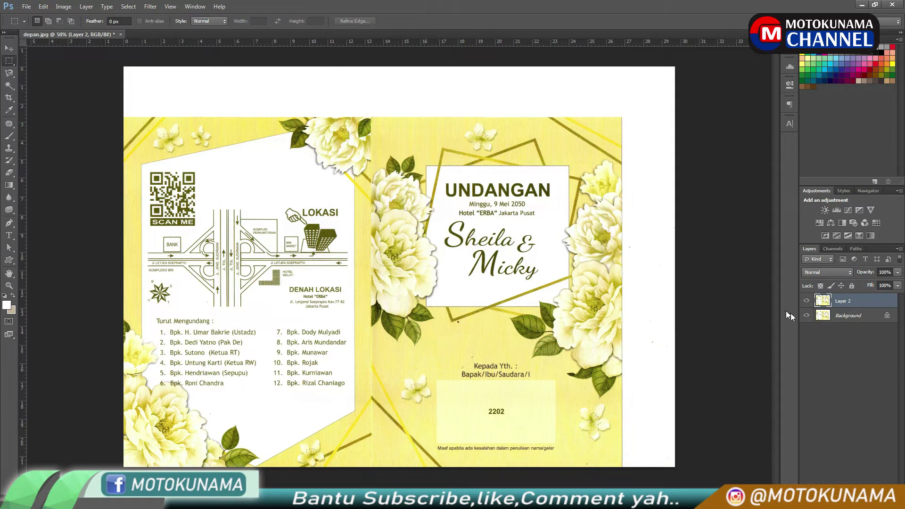
left_click(806, 315)
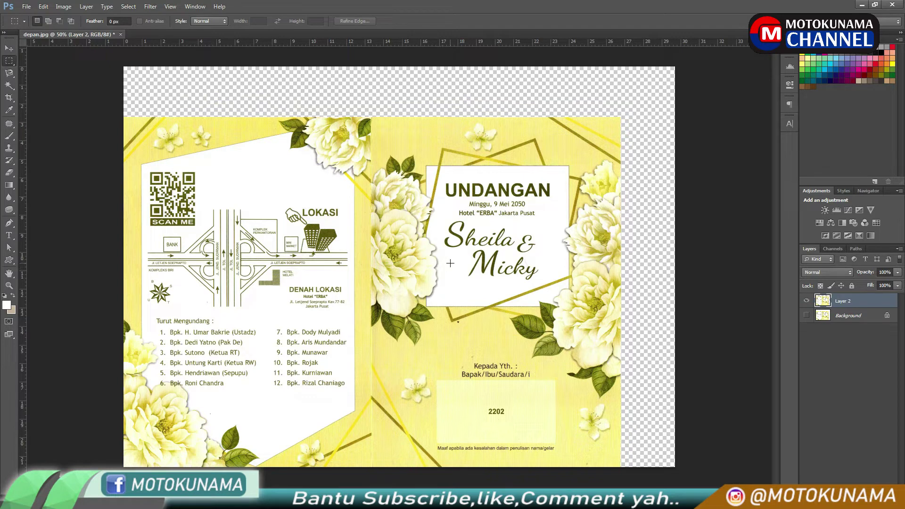
Use the Clone Stamp to cover most of the UNDANGAN title with white sampled inside the cover's frame.
scroll(454, 252, "up", 7)
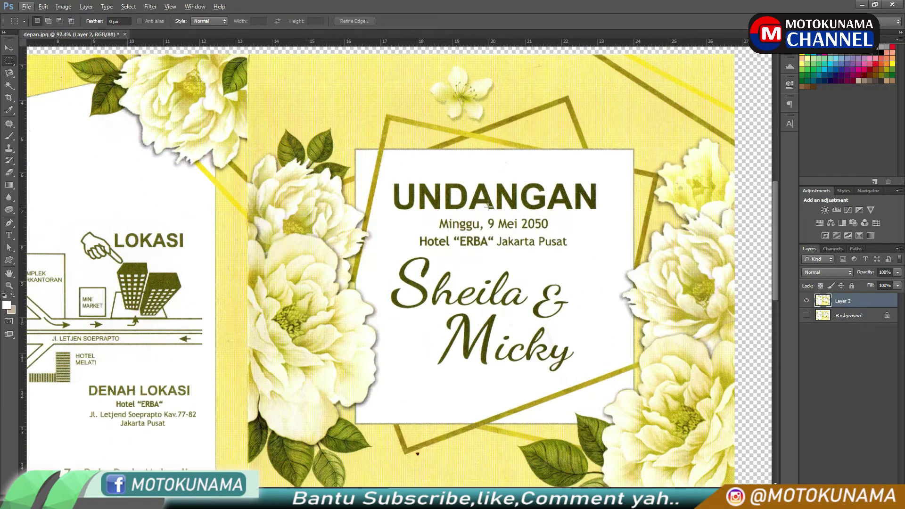
right_click(10, 148)
left_click(32, 148)
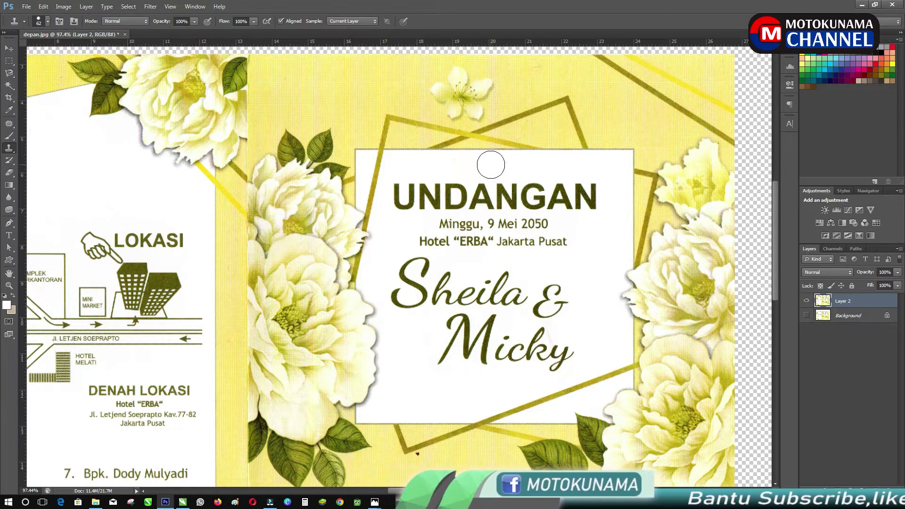
key("alt")
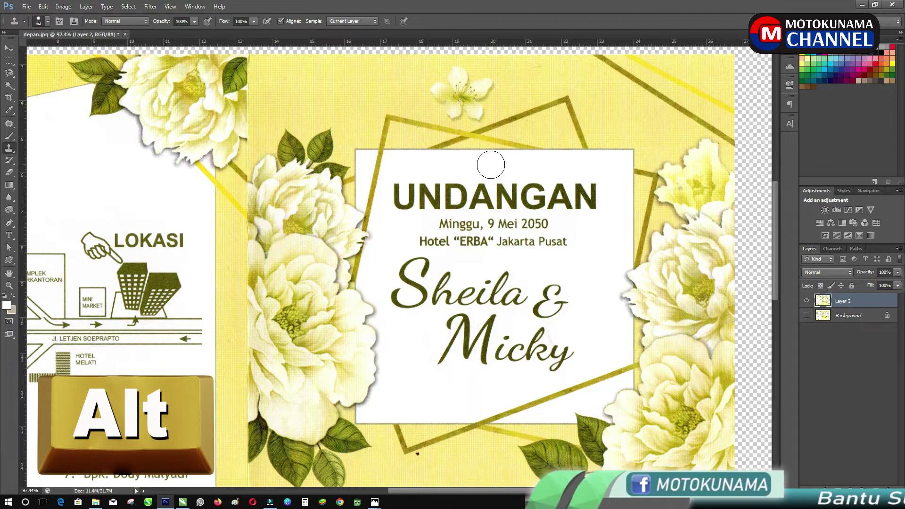
mouse_move(485, 181)
left_mouse_down()
mouse_move(407, 188)
mouse_move(416, 197)
mouse_move(560, 190)
mouse_move(588, 193)
mouse_move(592, 204)
mouse_move(553, 209)
mouse_move(529, 197)
left_mouse_up()
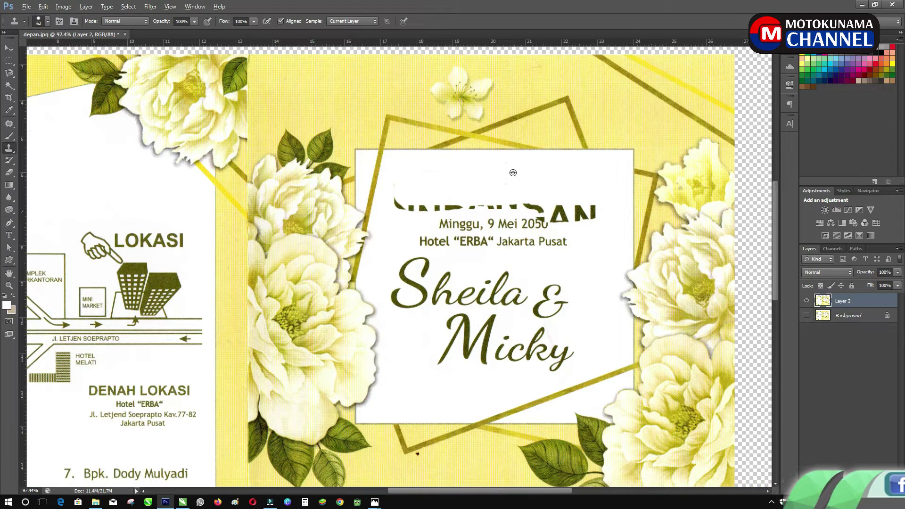
Clone clean white over the rest of the UNDANGAN title and the date and hotel lines beneath it.
key("alt")
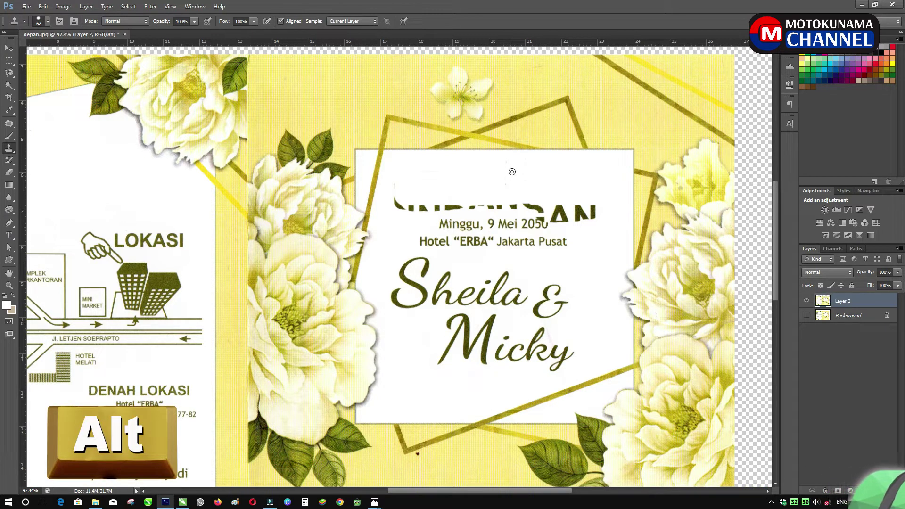
left_click(512, 172, "alt")
mouse_move(439, 199)
left_mouse_down()
mouse_move(404, 192)
mouse_move(404, 200)
mouse_move(415, 180)
mouse_move(462, 200)
mouse_move(595, 214)
mouse_move(449, 221)
mouse_move(465, 223)
mouse_move(434, 266)
mouse_move(472, 232)
mouse_move(561, 241)
left_mouse_up()
left_click(489, 176, "alt")
left_click(456, 178, "alt")
left_click(471, 178, "alt")
left_click(460, 176, "alt")
left_click(507, 192, "alt")
Clone clean white over the couple's names in the cover's frame.
mouse_move(398, 263)
left_mouse_down()
mouse_move(508, 280)
mouse_move(485, 226)
mouse_move(530, 287)
mouse_move(524, 309)
left_mouse_up()
left_click(475, 218, "alt")
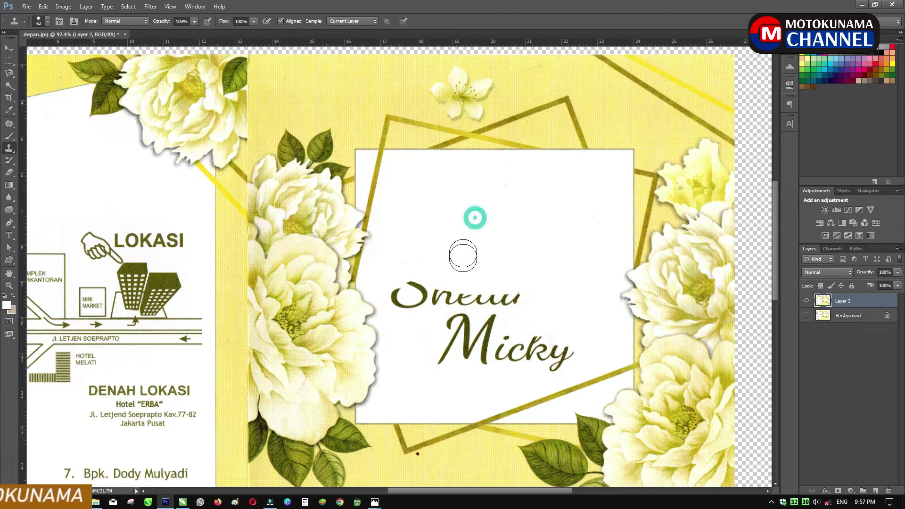
left_click_drag(465, 256, 517, 295)
left_click(469, 209, "alt")
mouse_move(417, 283)
left_mouse_down()
mouse_move(419, 306)
mouse_move(434, 286)
mouse_move(460, 218)
mouse_move(456, 338)
mouse_move(447, 358)
mouse_move(462, 359)
mouse_move(488, 322)
mouse_move(480, 269)
mouse_move(486, 317)
mouse_move(502, 346)
mouse_move(517, 358)
mouse_move(542, 343)
mouse_move(560, 356)
left_mouse_up()
left_click(457, 208, "alt")
left_click(468, 246, "alt")
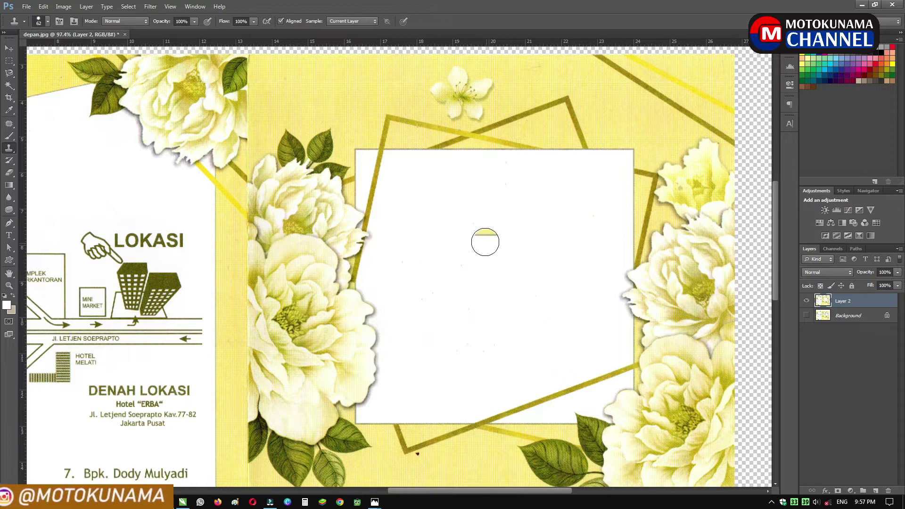
scroll(471, 210, "down", 4)
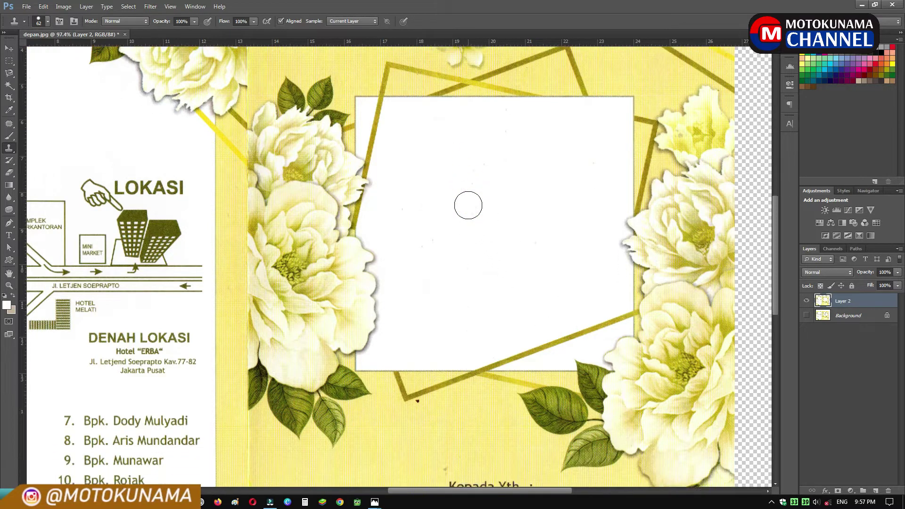
scroll(468, 205, "down", 12)
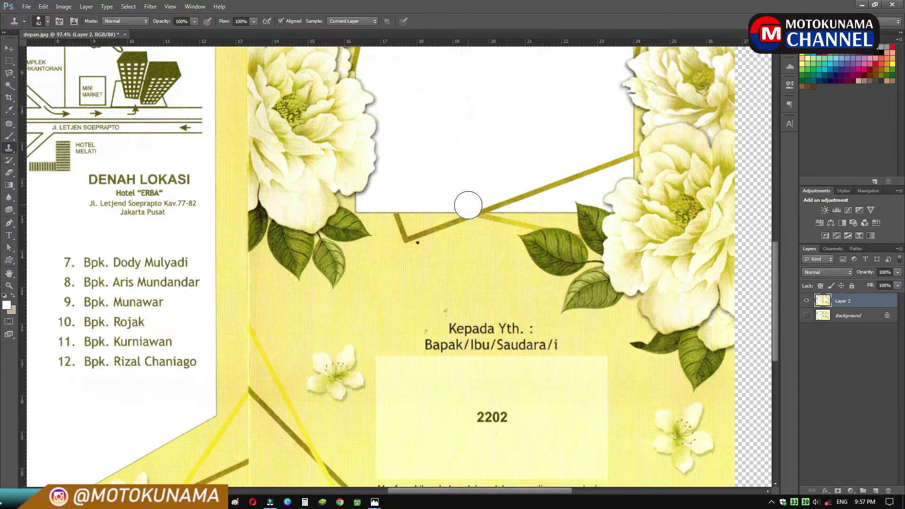
scroll(468, 205, "down", 2)
left_click_drag(510, 314, 529, 316)
key("ctrl+alt+z")
key("ctrl+alt+z")
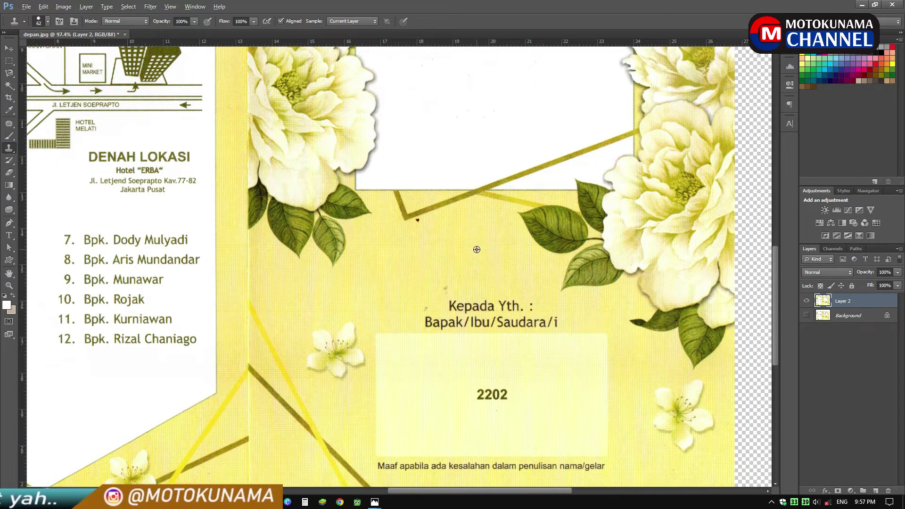
Clone yellow background over the "Kepada Yth. : Bapak/Ibu/Saudara/i" text and the specks beside it.
left_click(477, 305)
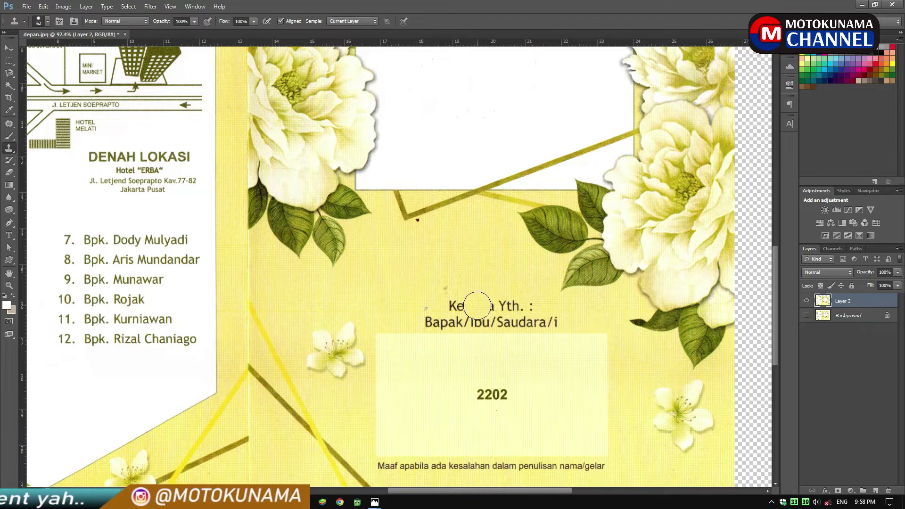
left_click(489, 302)
left_click(514, 306)
left_click(518, 305)
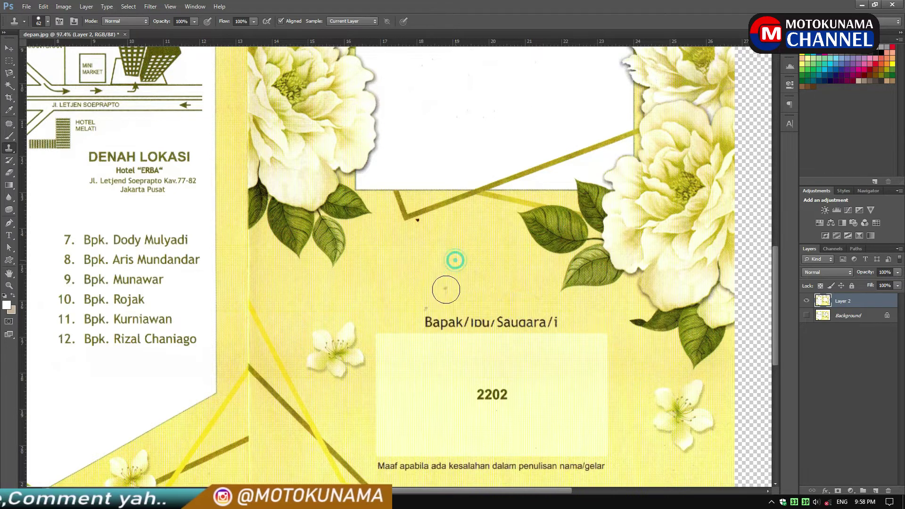
left_click(432, 312)
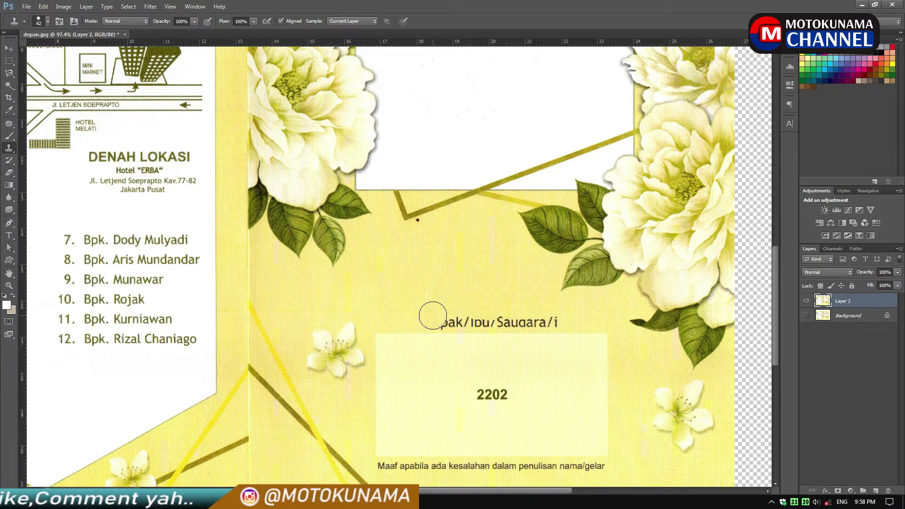
left_click_drag(433, 316, 450, 316)
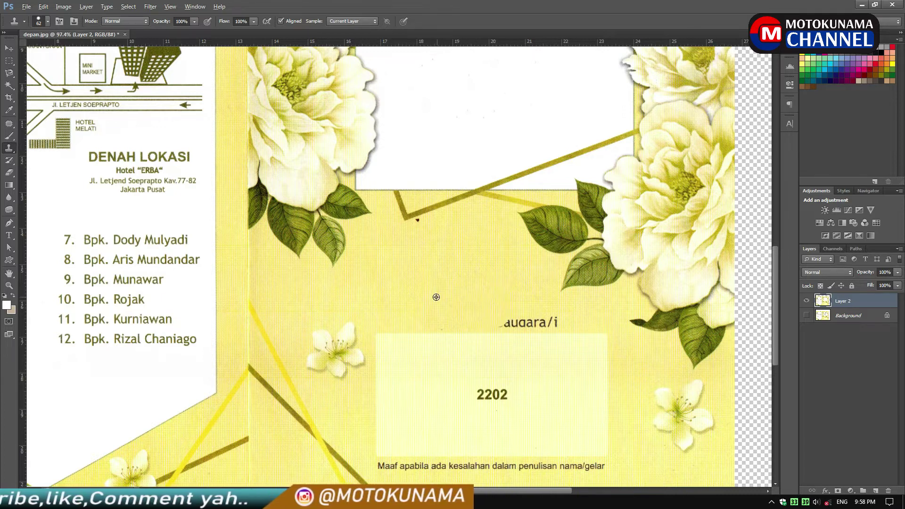
left_click_drag(484, 313, 503, 316)
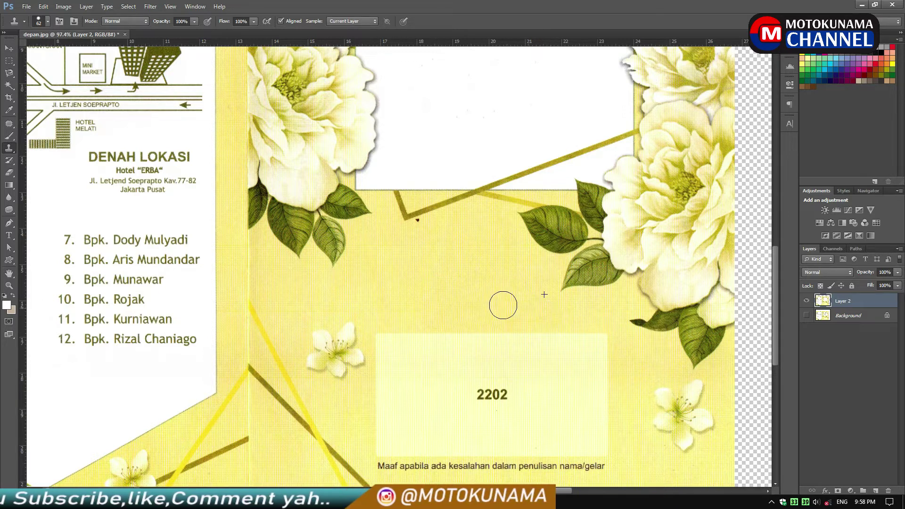
Clone out the dark speck below the gold frame's lower corner and the number 2202 in the address label.
scroll(419, 271, "down", 3)
scroll(462, 358, "up", 4)
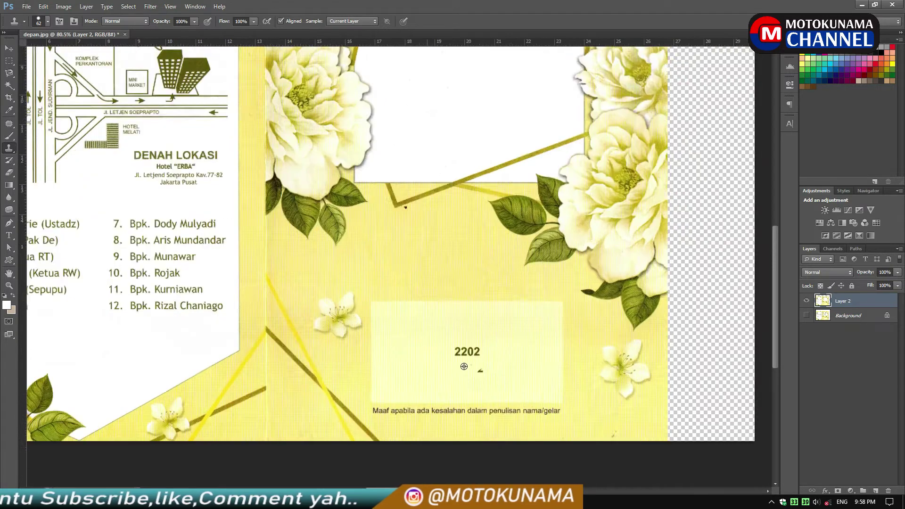
left_click(417, 175, "alt")
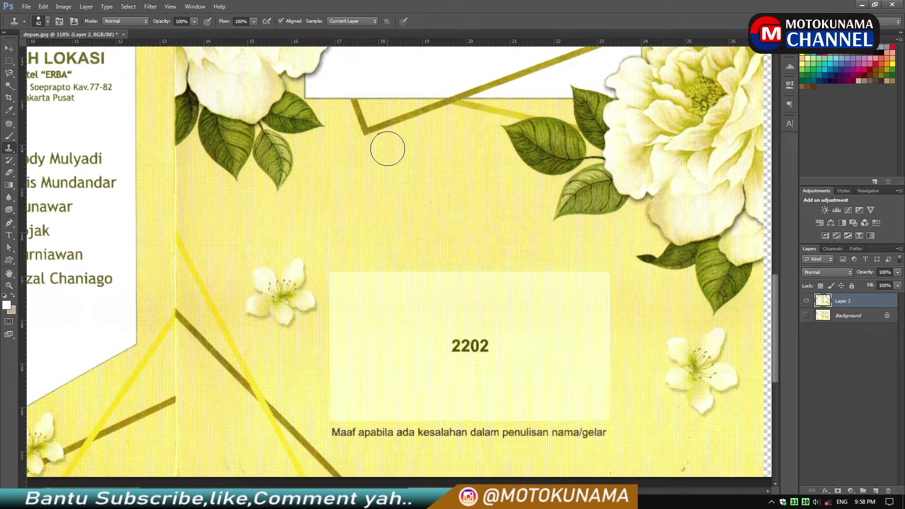
left_click(387, 146)
left_click(475, 311, "alt")
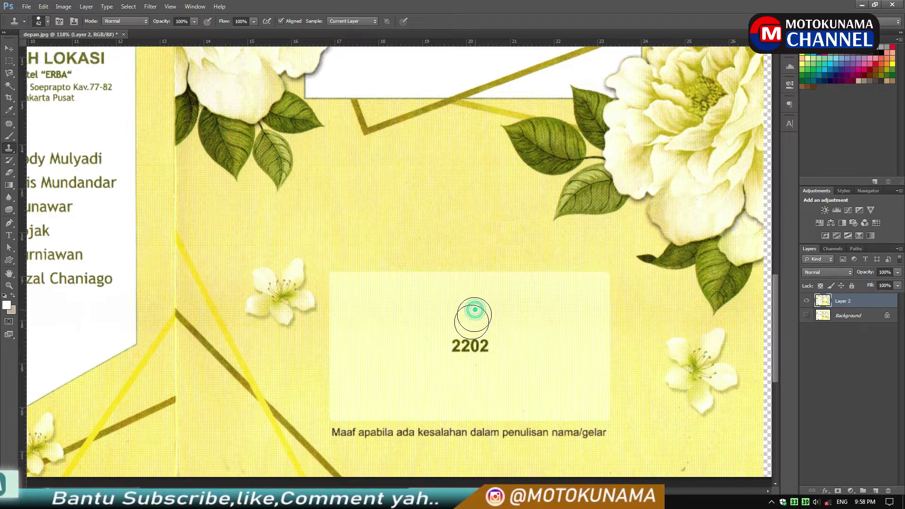
left_click_drag(465, 343, 461, 313)
Clone yellow background over the line "Maaf apabila ada kesalahan dalam penulisan nama/gelar" below the address label.
scroll(431, 226, "down", 1)
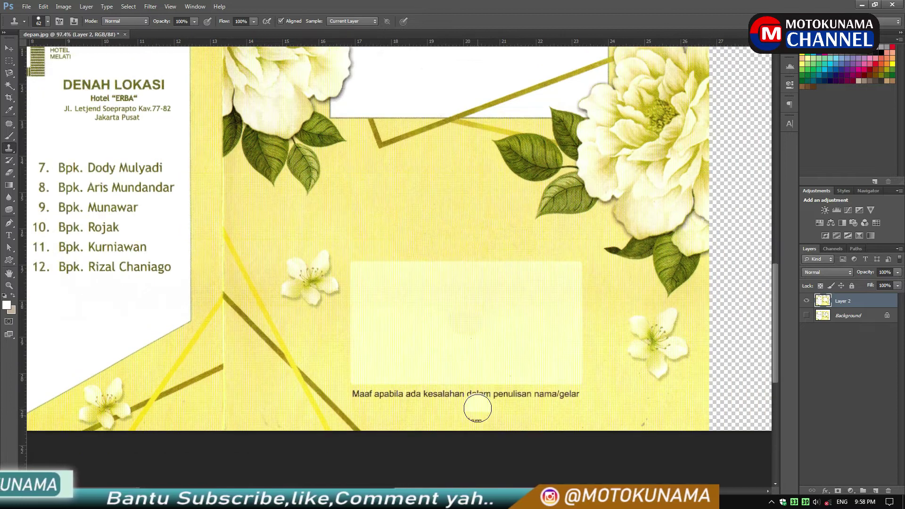
scroll(478, 408, "up", 3)
scroll(451, 363, "down", 5)
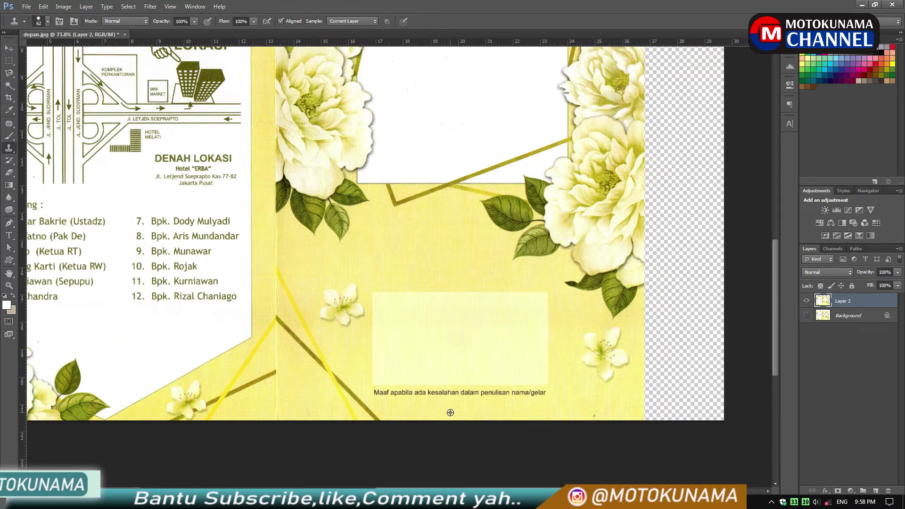
scroll(451, 412, "up", 4)
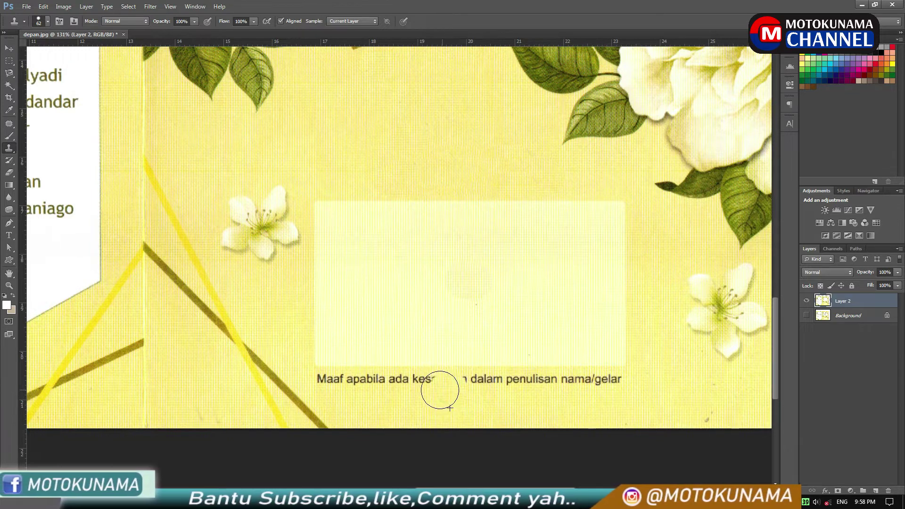
left_click_drag(407, 389, 330, 387)
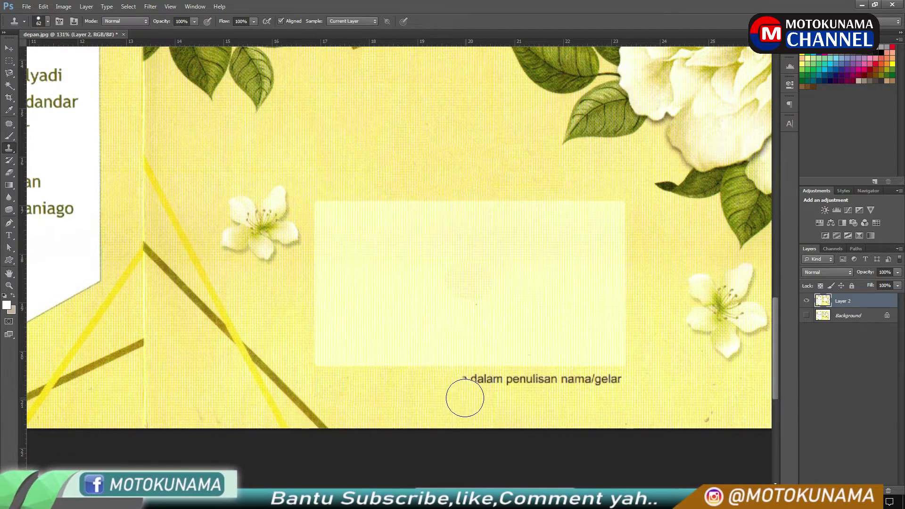
left_click(480, 402, "alt")
left_click_drag(476, 399, 466, 394)
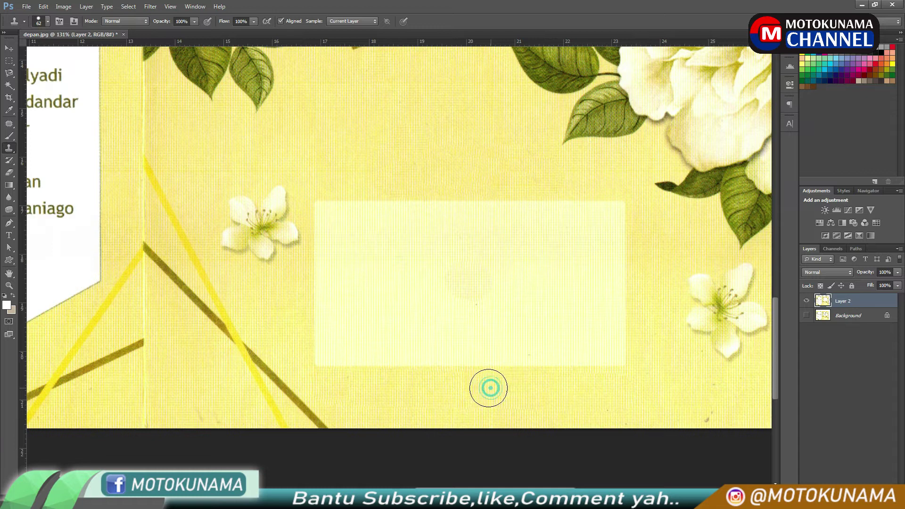
Set the Clone Stamp brush to 149 px and clone white over the QR code, LOKASI heading and upper part of the map.
scroll(442, 288, "down", 5)
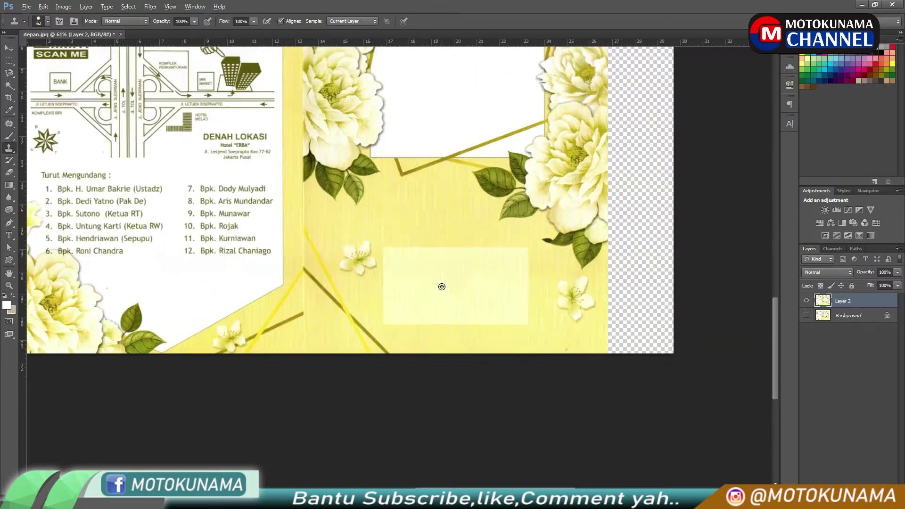
scroll(441, 287, "down", 3)
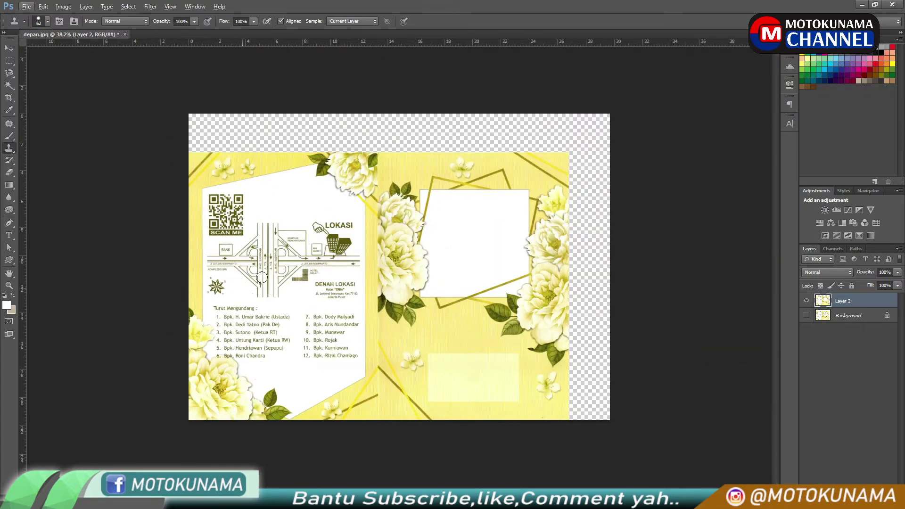
scroll(290, 203, "up", 3)
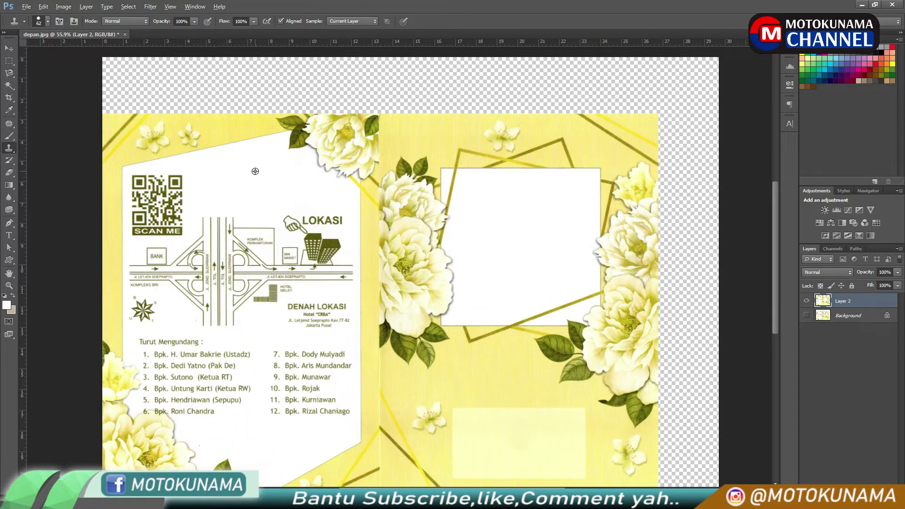
left_click(48, 21)
left_click_drag(62, 49, 73, 51)
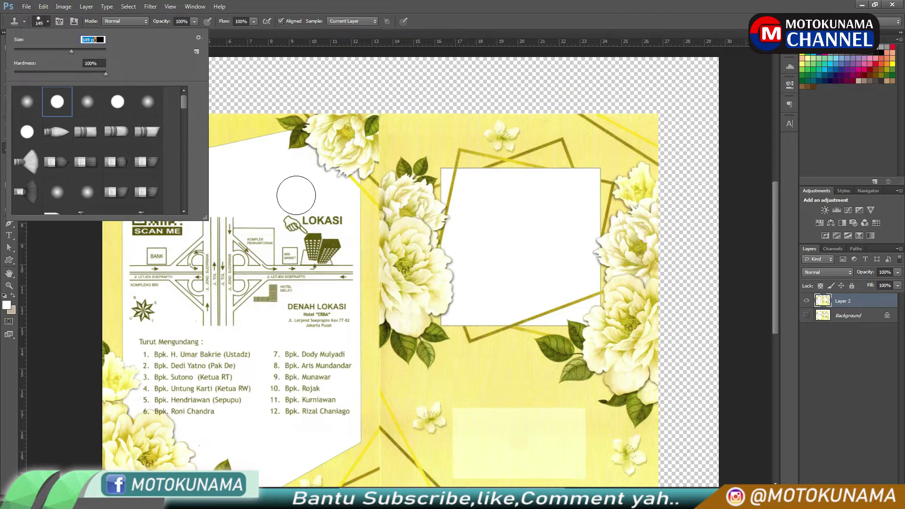
left_click(247, 176)
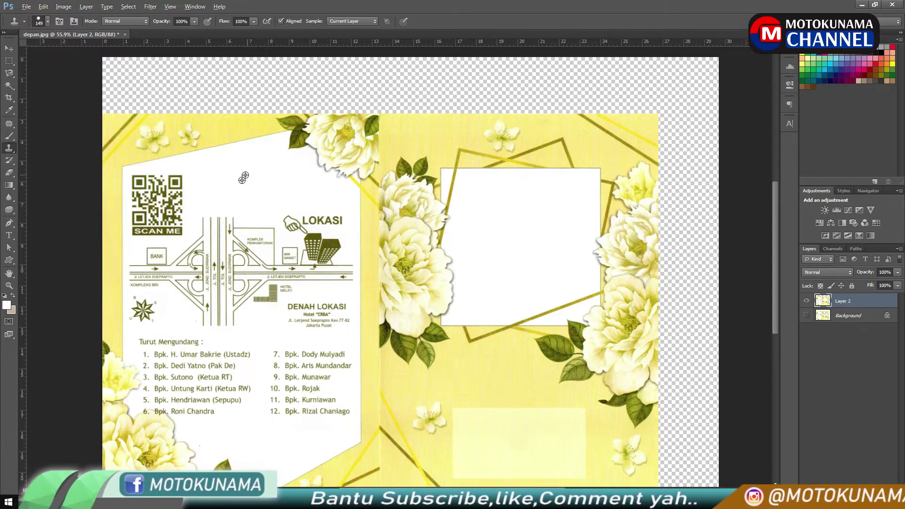
left_click(241, 179, "alt")
mouse_move(234, 209)
left_mouse_down()
mouse_move(224, 238)
mouse_move(213, 217)
mouse_move(267, 227)
mouse_move(324, 221)
mouse_move(329, 239)
mouse_move(308, 243)
mouse_move(312, 254)
mouse_move(332, 256)
mouse_move(251, 249)
left_mouse_up()
left_click(273, 191, "alt")
left_click_drag(309, 262, 335, 273)
mouse_move(188, 180)
left_mouse_down()
mouse_move(176, 224)
mouse_move(146, 187)
left_mouse_up()
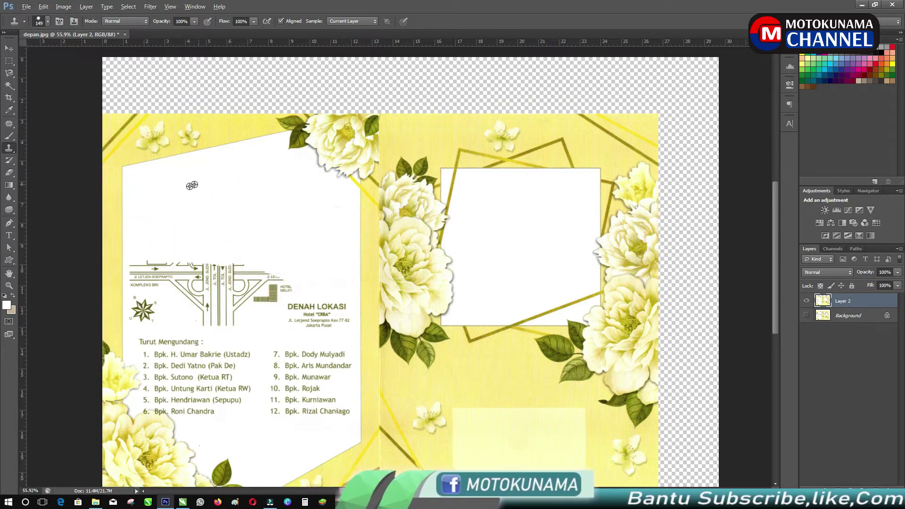
Clone white over the lower map, the compass, the DENAH LOKASI address and the Turut Mengundang heading.
left_click_drag(147, 246, 289, 287)
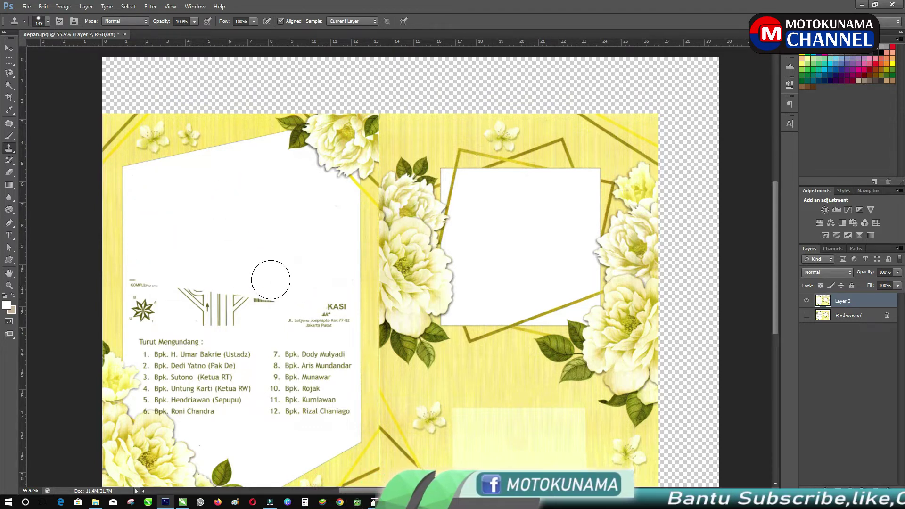
left_click_drag(145, 284, 332, 313)
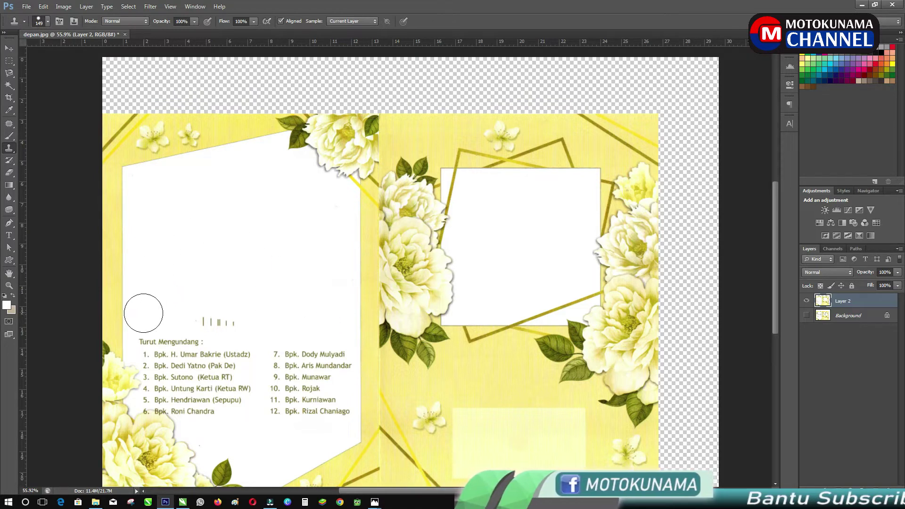
mouse_move(160, 314)
left_mouse_down()
mouse_move(155, 340)
mouse_move(195, 352)
left_mouse_up()
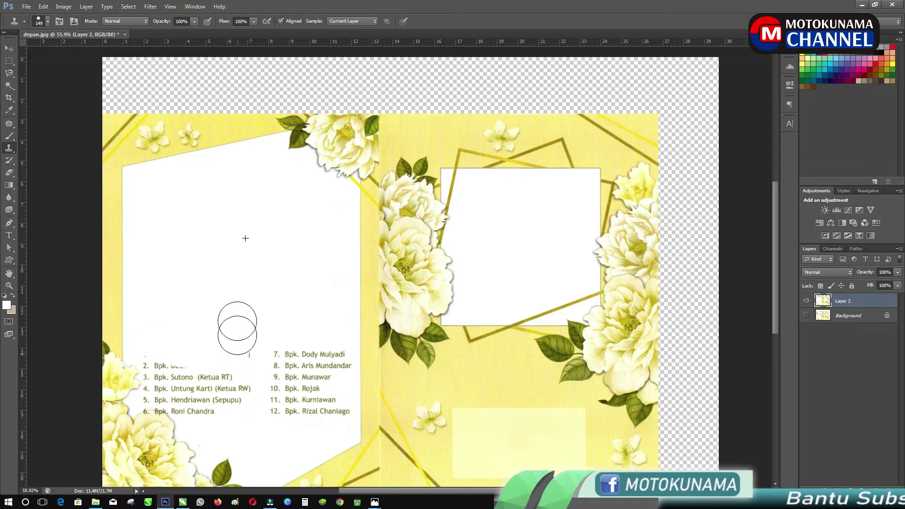
Clone white over the second column of the guest list and most of the names in the first column.
left_click_drag(286, 340, 287, 411)
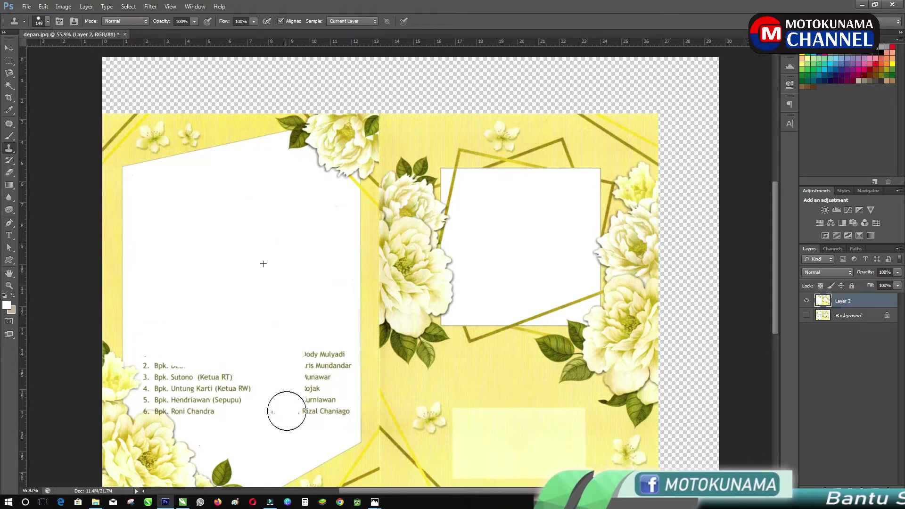
left_click(197, 247, "alt")
left_click_drag(195, 322, 230, 386)
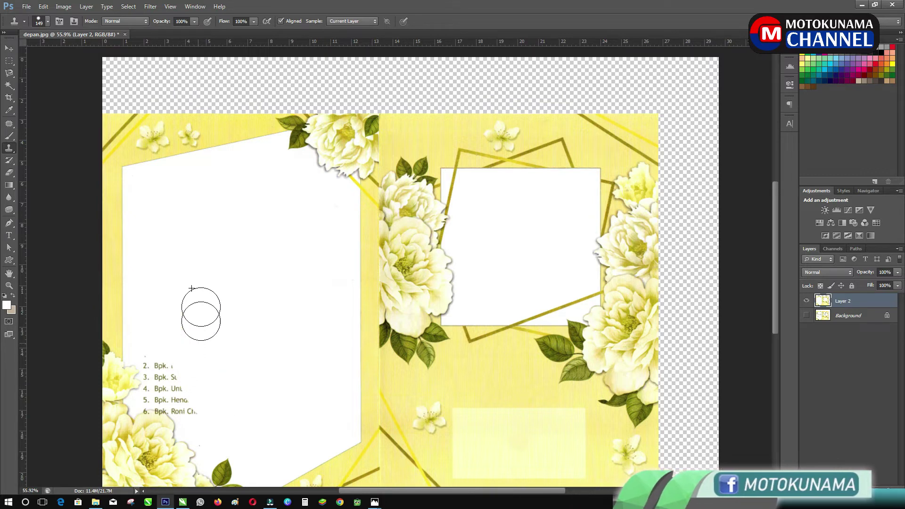
Clone white over the remaining name fragments and the numbers 2 to 4 of the guest list's first column.
scroll(159, 405, "up", 5)
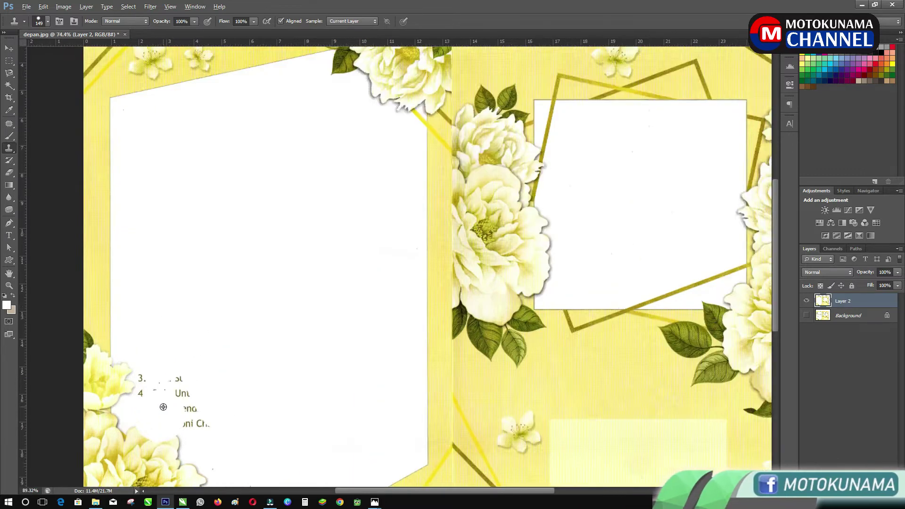
left_click(212, 291, "alt")
left_click_drag(185, 388, 202, 411)
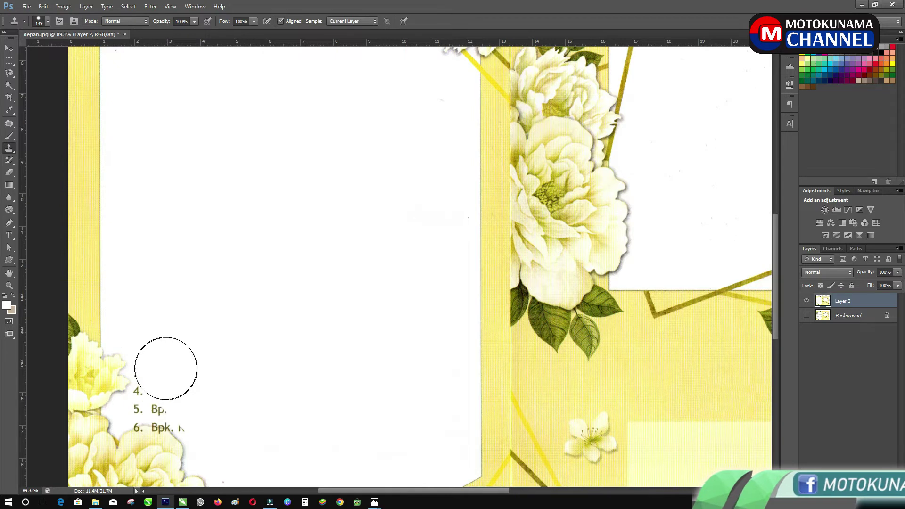
scroll(204, 320, "down", 3)
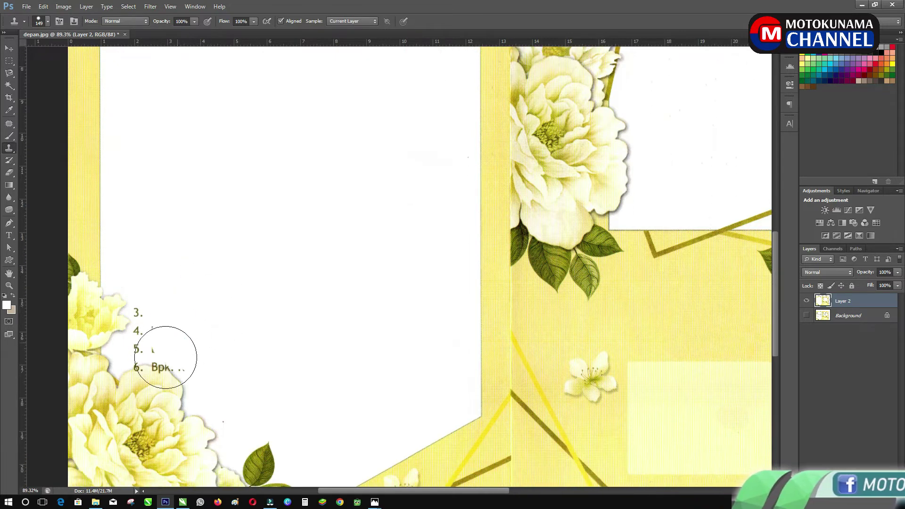
scroll(135, 342, "up", 6)
left_click(287, 284, "alt")
mouse_move(186, 296)
left_mouse_down()
mouse_move(184, 311)
mouse_move(186, 293)
left_mouse_up()
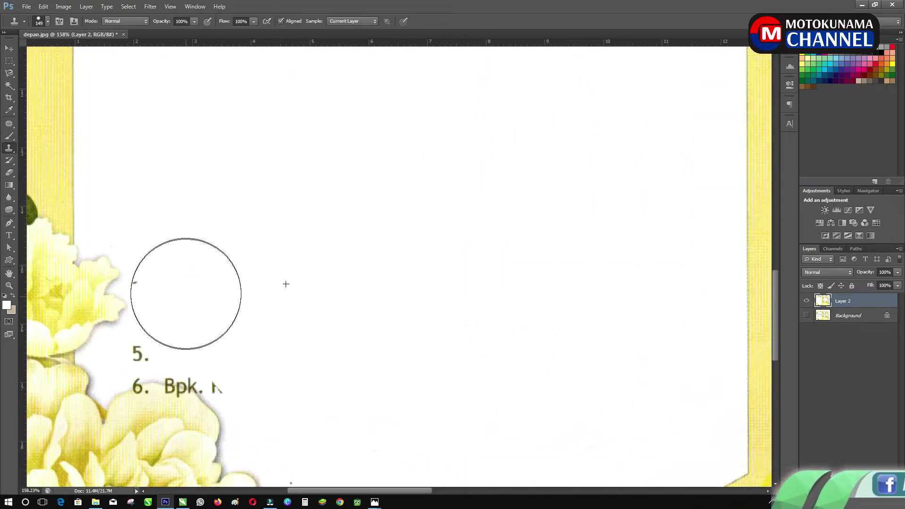
Set the Clone Stamp brush to 32 px and clone white over the last list entries, 5 and 6, above the peony.
left_click(47, 20)
left_click(31, 51)
left_click(147, 269)
mouse_move(174, 317)
left_mouse_down()
mouse_move(167, 343)
mouse_move(135, 355)
mouse_move(164, 365)
left_mouse_up()
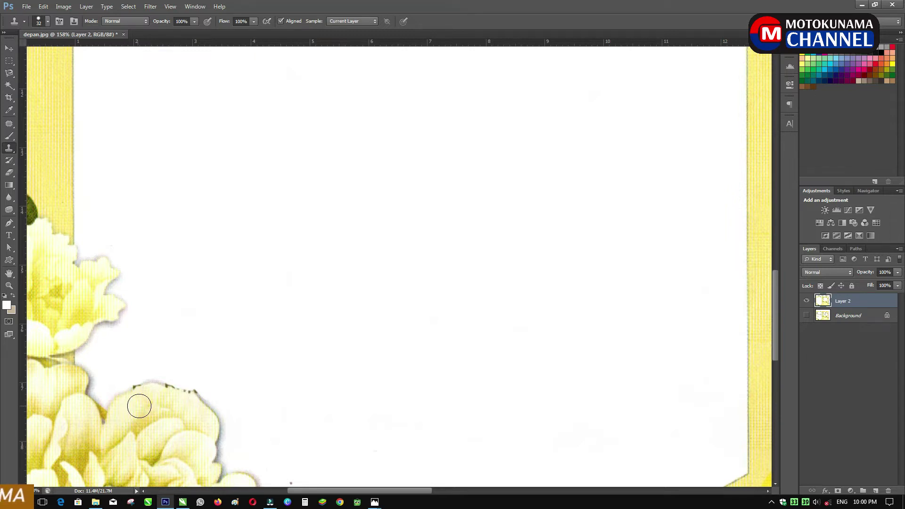
Clone clean petal texture over the dark text remnants along the upper edge of the lower peony.
scroll(142, 404, "up", 3)
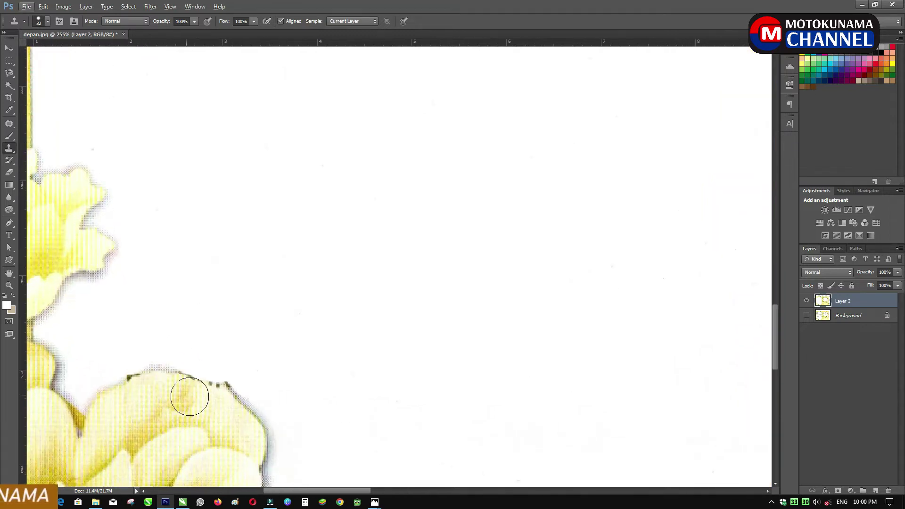
mouse_move(221, 412)
left_mouse_down()
mouse_move(111, 395)
mouse_move(135, 386)
left_mouse_up()
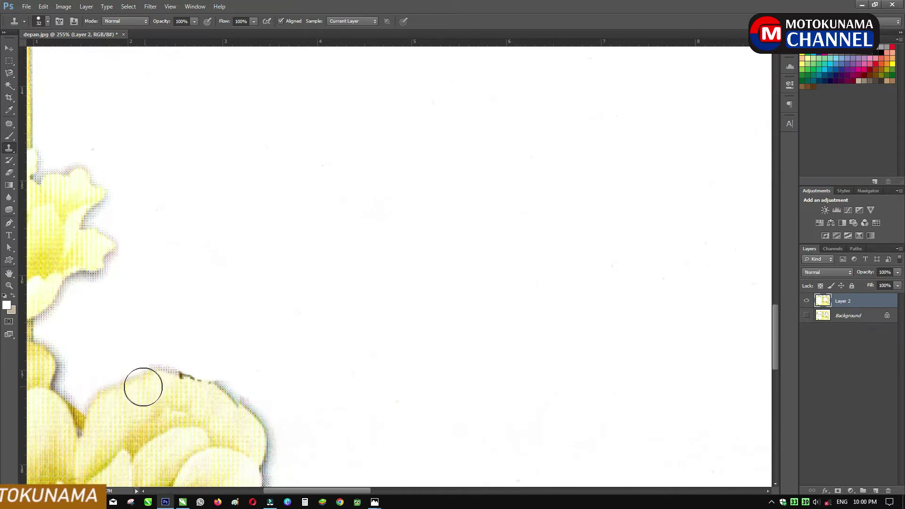
left_click(255, 427, "alt")
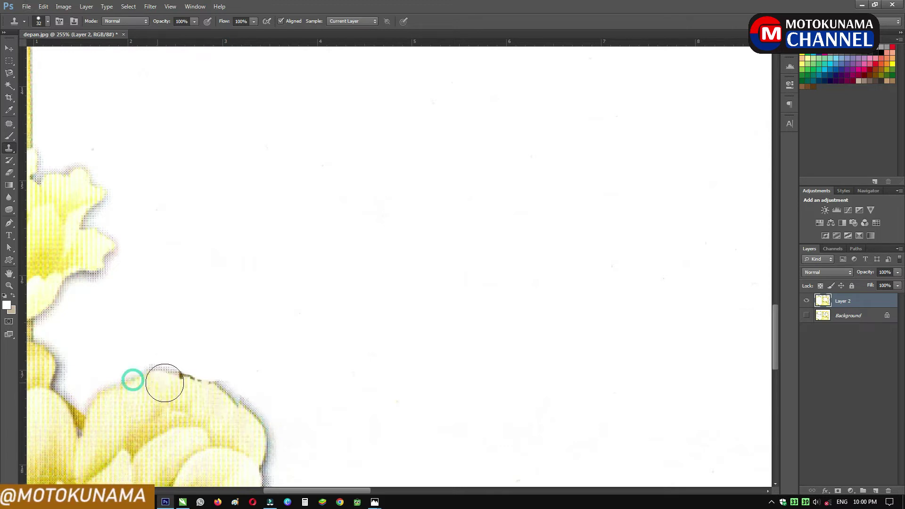
mouse_move(155, 375)
left_mouse_down()
mouse_move(179, 381)
mouse_move(158, 375)
left_mouse_up()
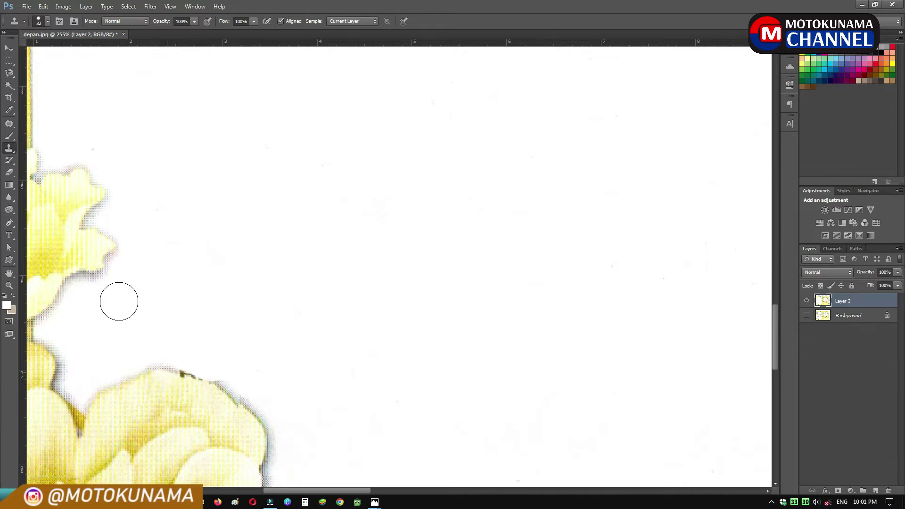
left_click_drag(183, 388, 192, 376)
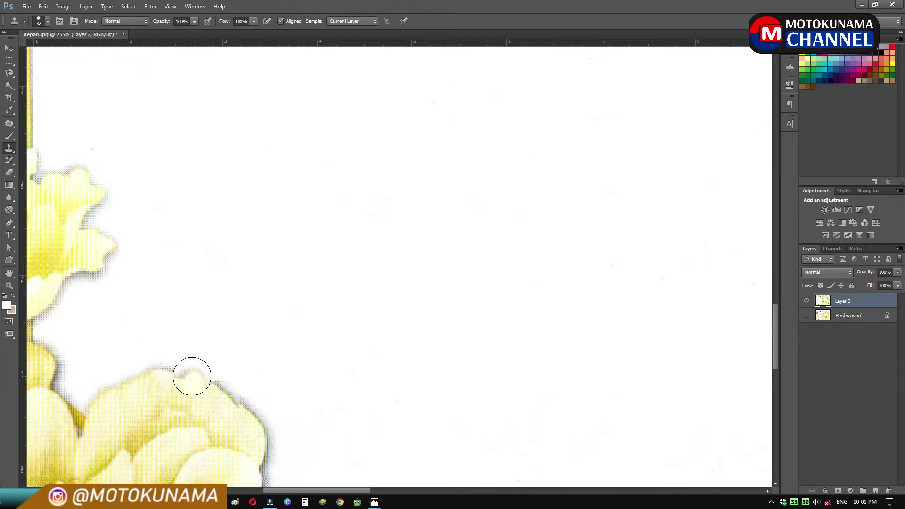
key("ctrl+0")
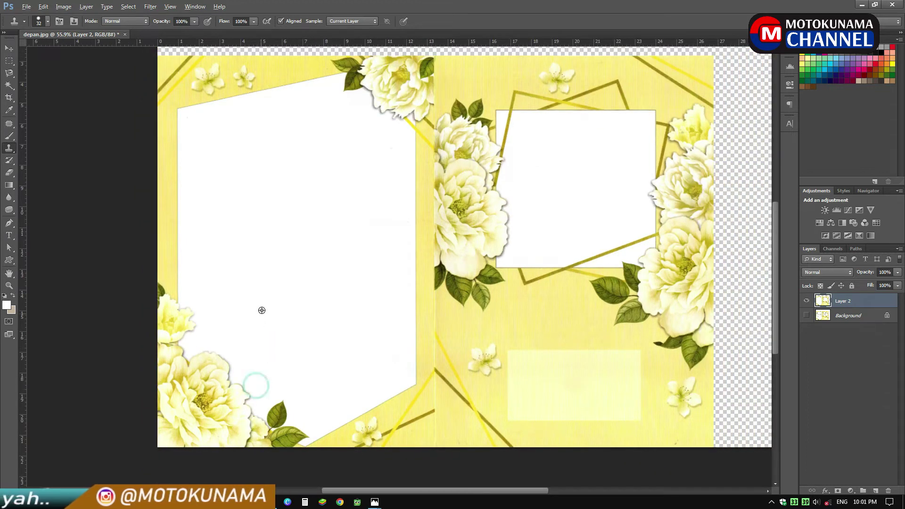
scroll(261, 311, "down", 2)
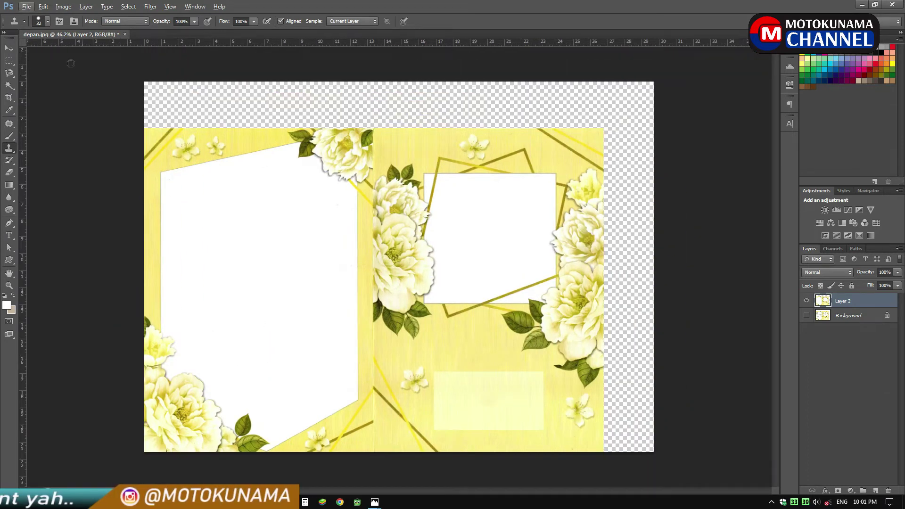
left_click(28, 7)
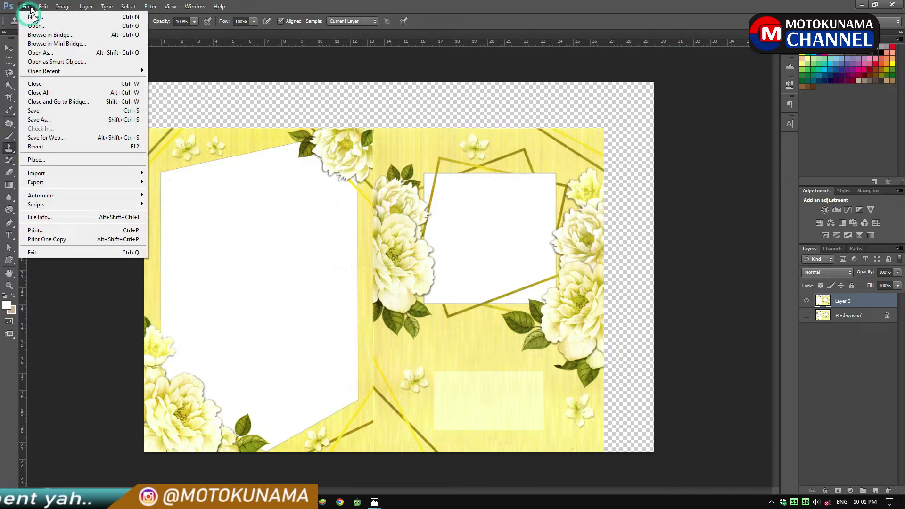
left_click(56, 118)
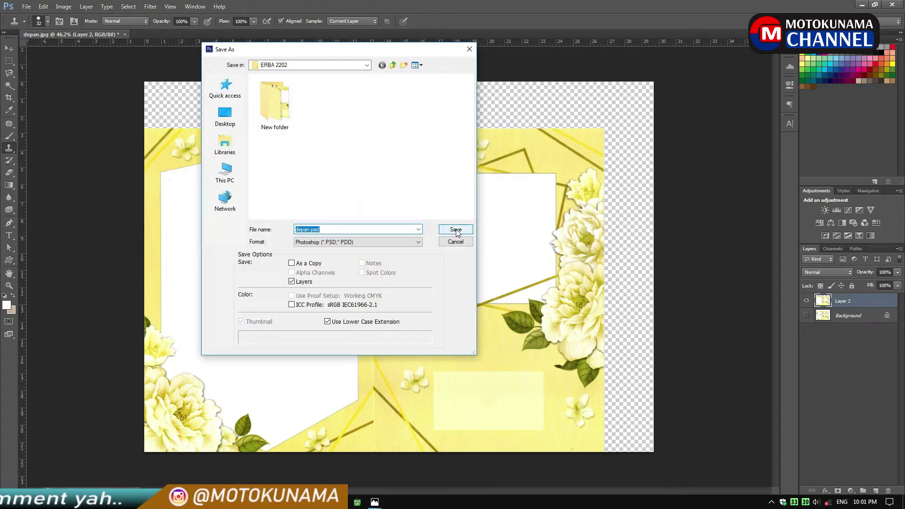
left_click(416, 242)
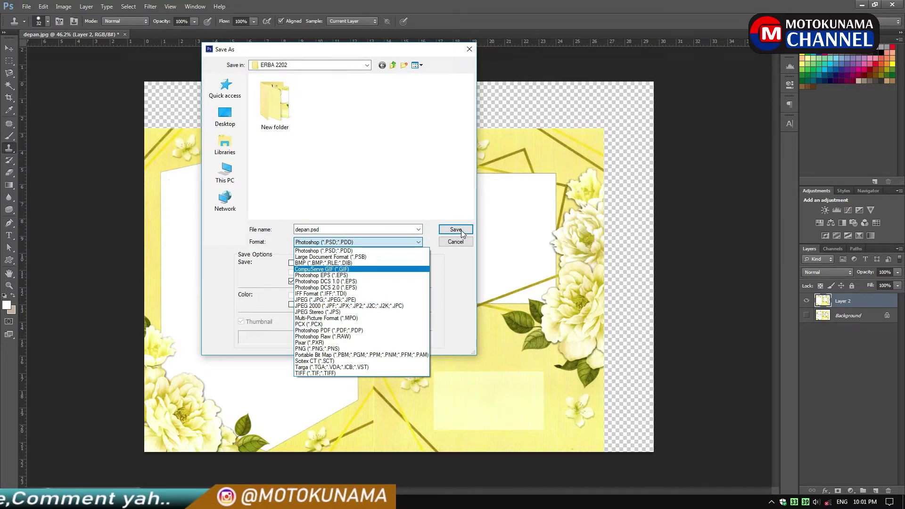
left_click(364, 301)
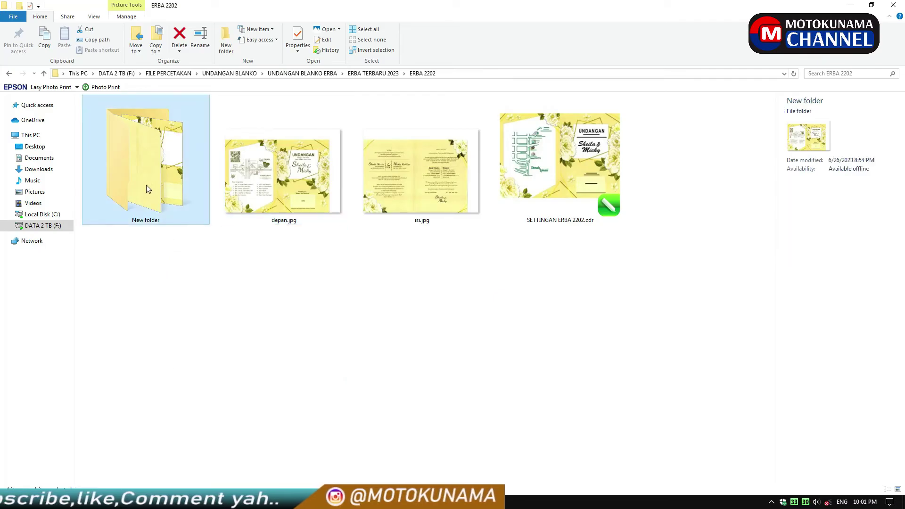
Switch to File Explorer and view the finished cover template b.jpg from New folder inside ERBA 2202.
double_click(149, 185)
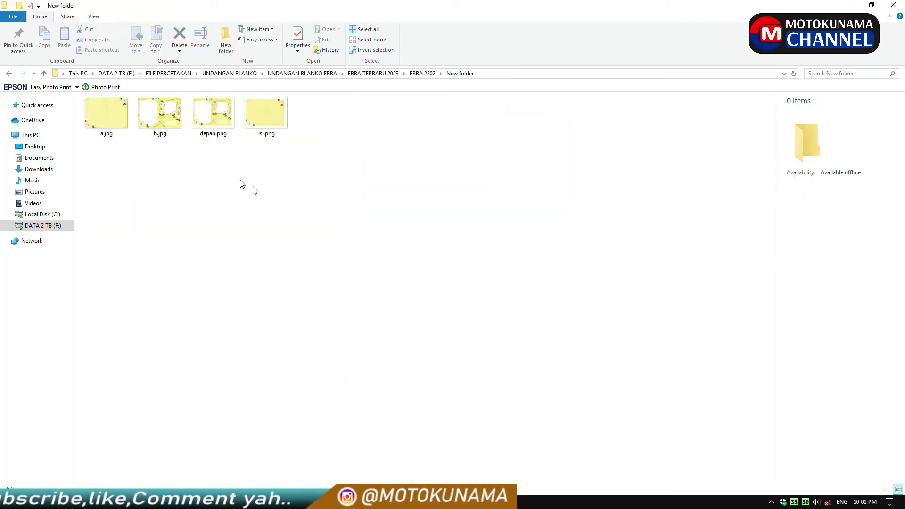
double_click(163, 117)
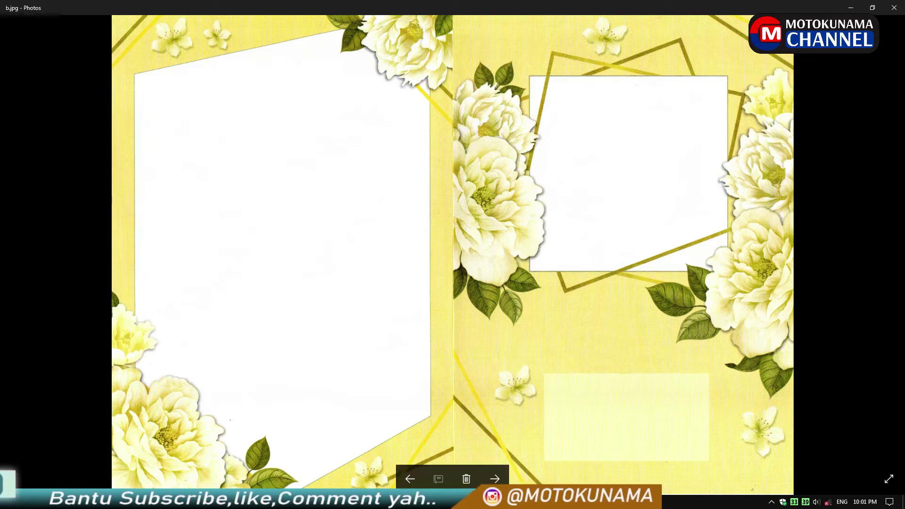
left_click(894, 7)
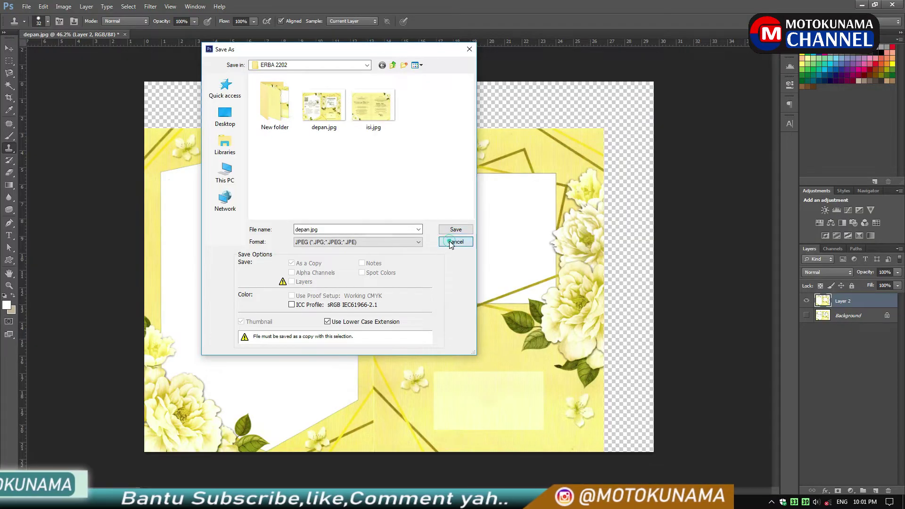
Cancel the pending save and close depan.jpg without saving its changes.
left_click(453, 242)
left_click(124, 35)
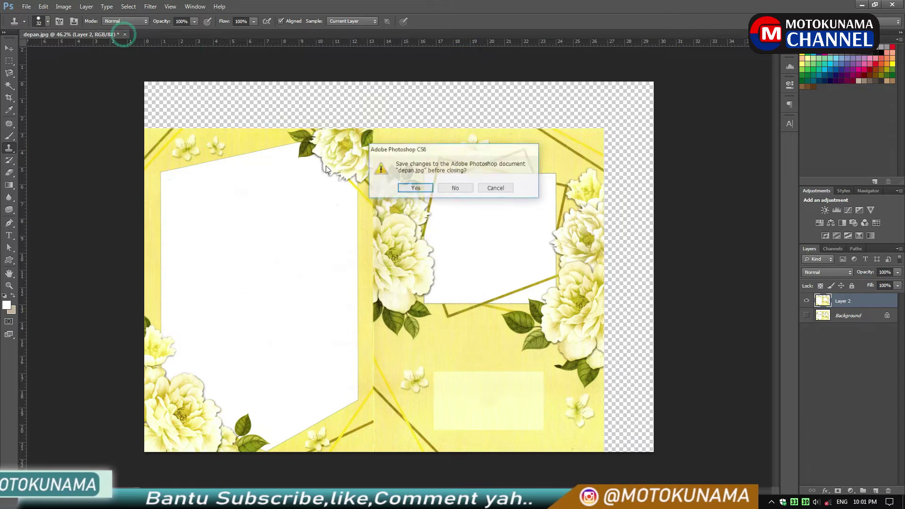
left_click(444, 188)
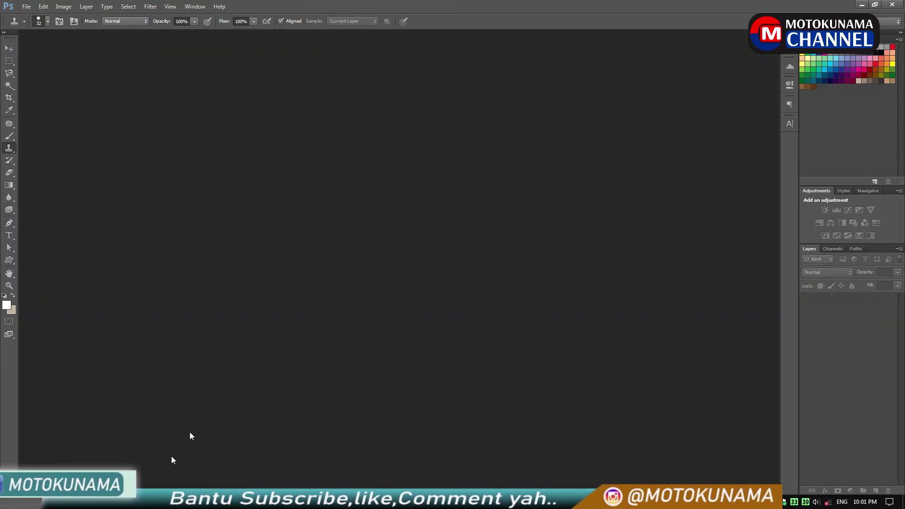
Open isi.jpg from the ERBA 2202 folder in Photoshop.
key("alt+Tab")
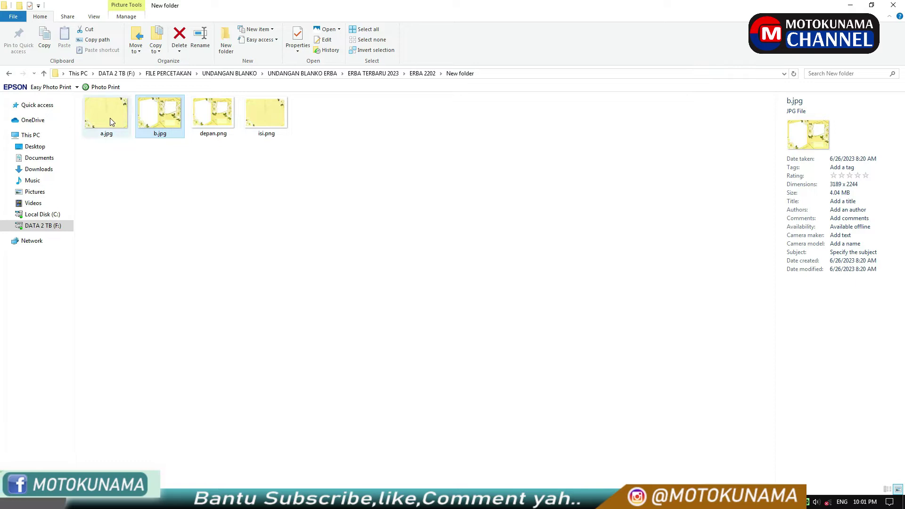
left_click(43, 73)
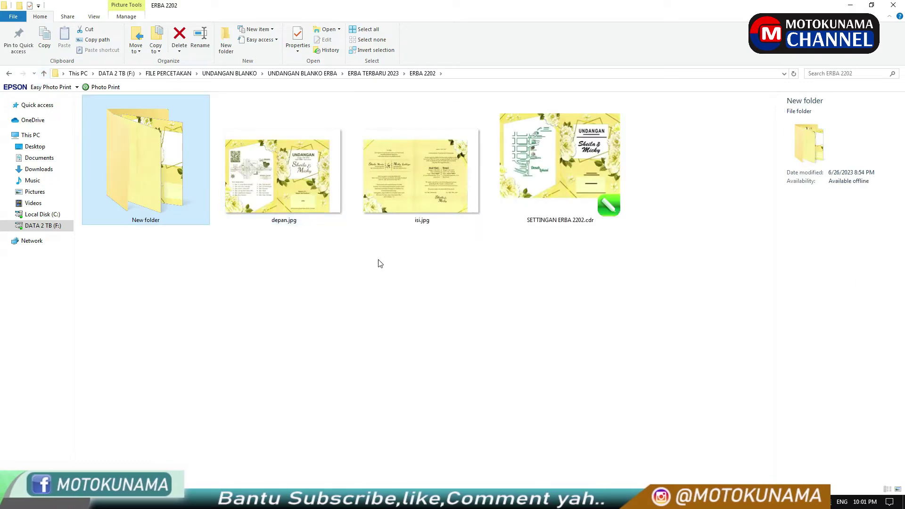
left_click_drag(419, 174, 293, 277)
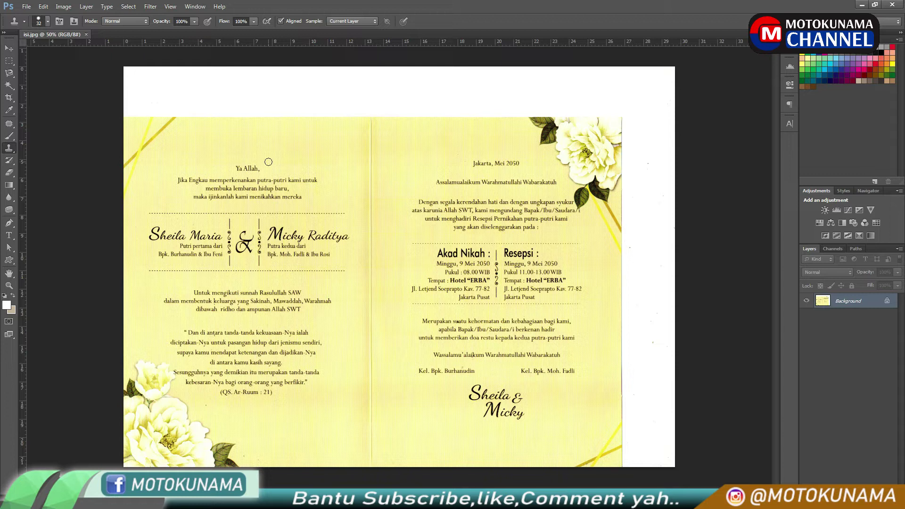
Copy the card area of isi.jpg without its white scan margins onto a new layer, and hide the Background layer.
left_click(9, 62)
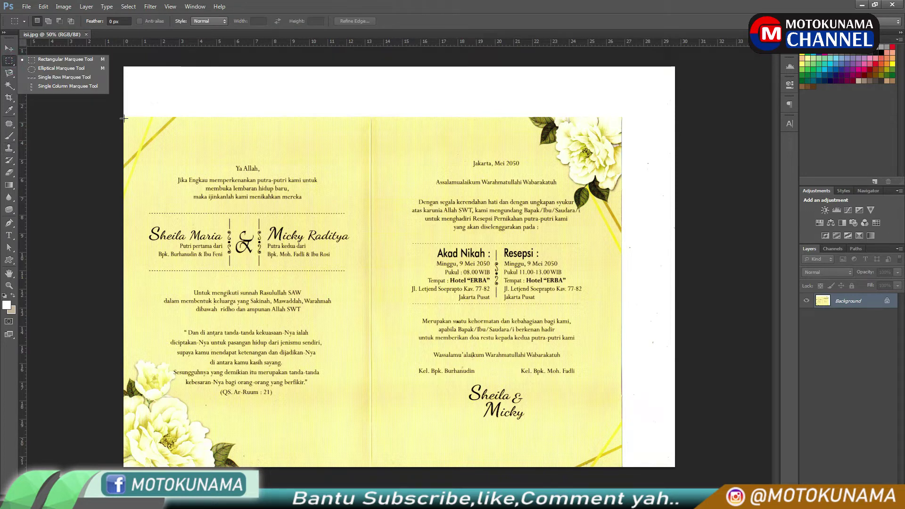
left_click_drag(124, 116, 620, 471)
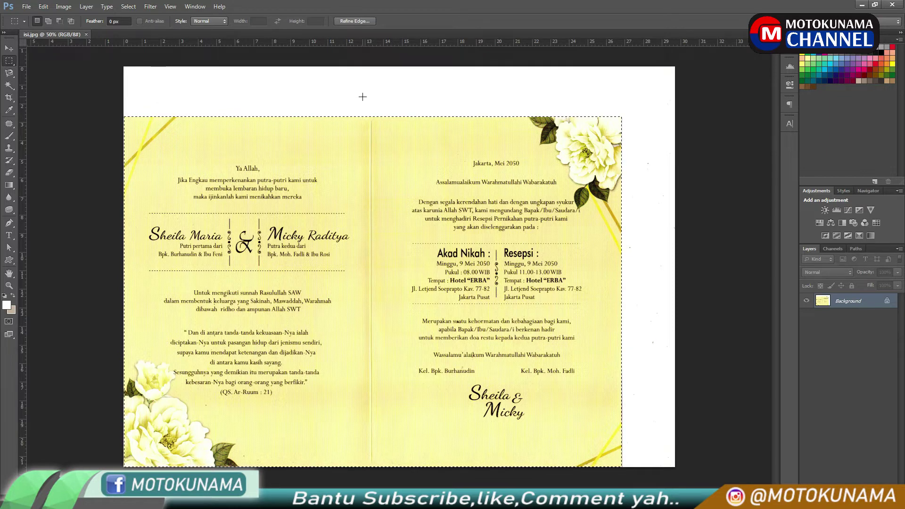
key("ctrl+j")
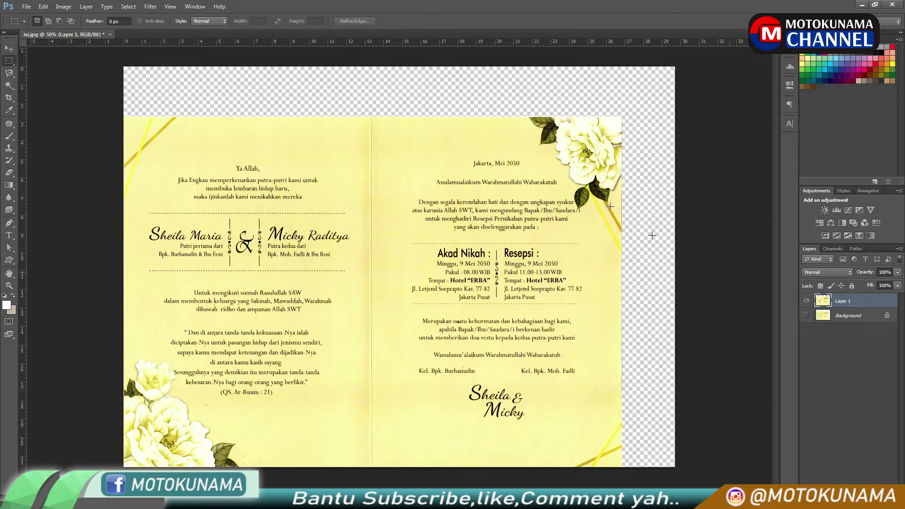
Clone plain paper texture over the opening prayer text on the left page using a 178 px Clone Stamp brush.
scroll(281, 222, "up", 6)
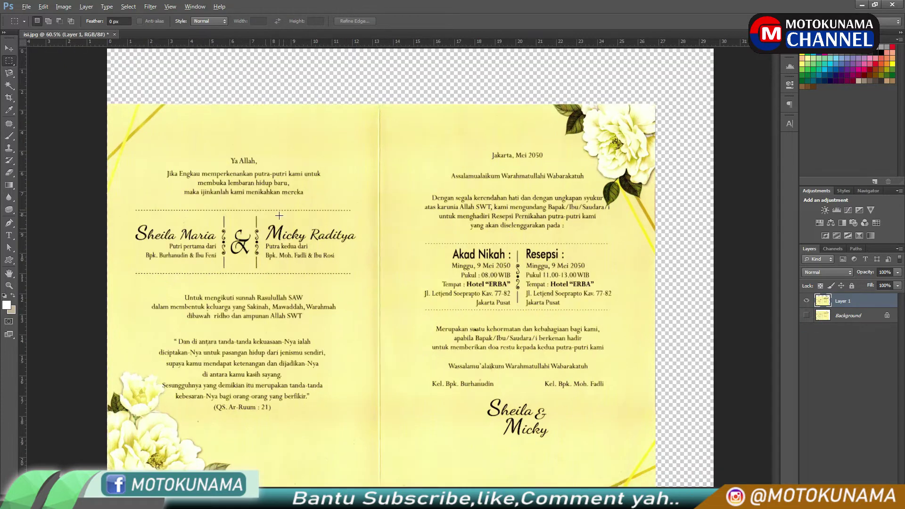
scroll(281, 207, "down", 2)
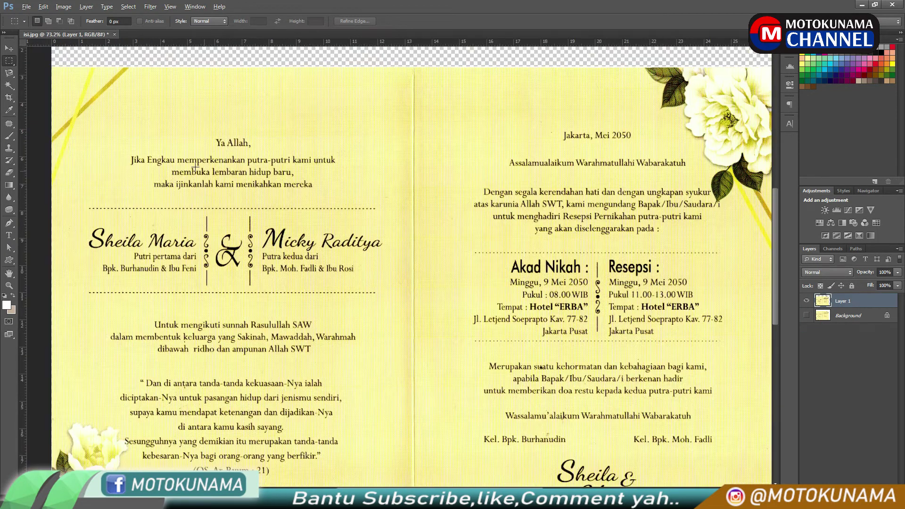
left_click(9, 148)
left_click(47, 151)
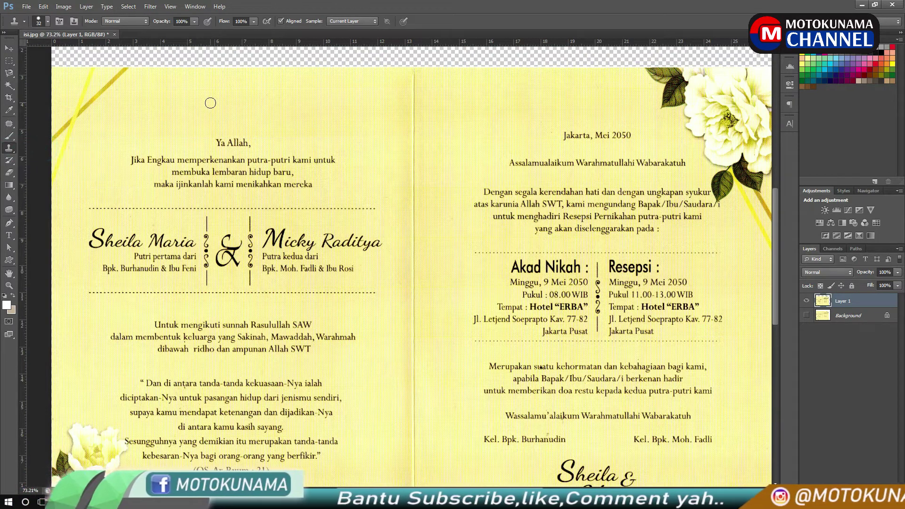
left_click(48, 19)
left_click_drag(58, 49, 78, 50)
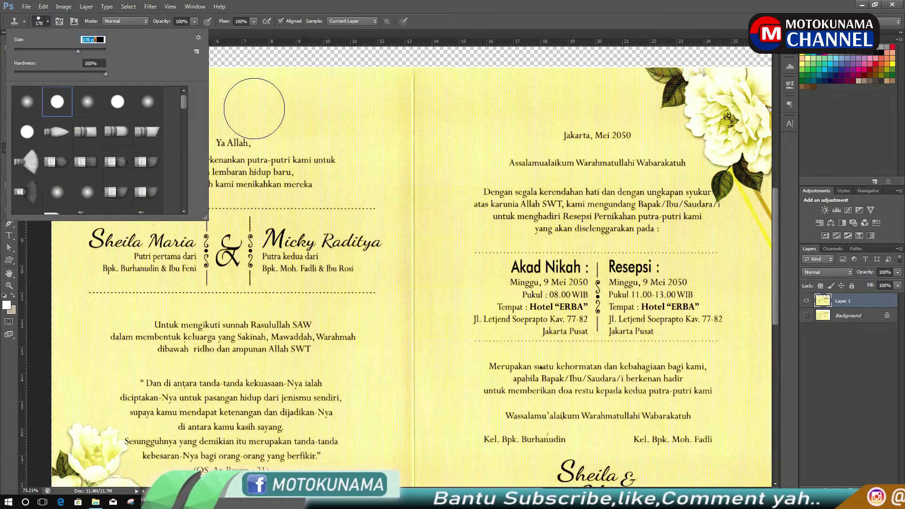
left_click(287, 105)
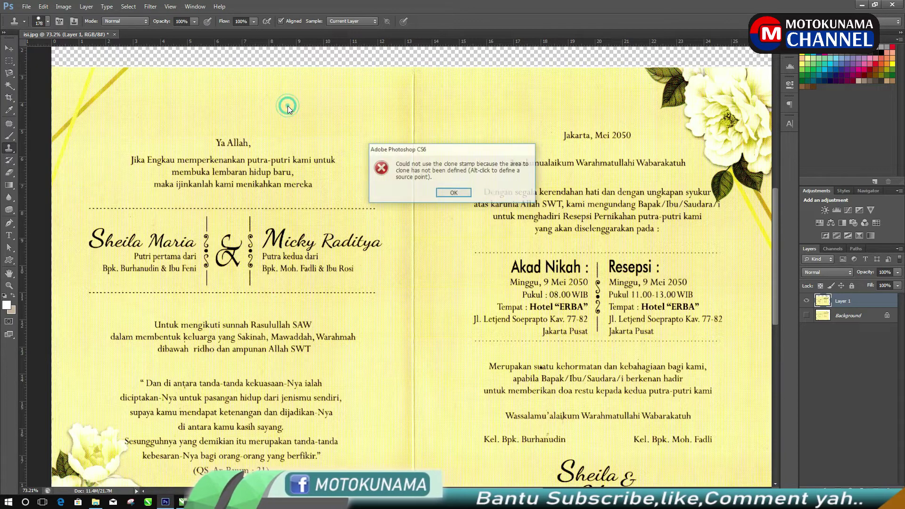
left_click(461, 194)
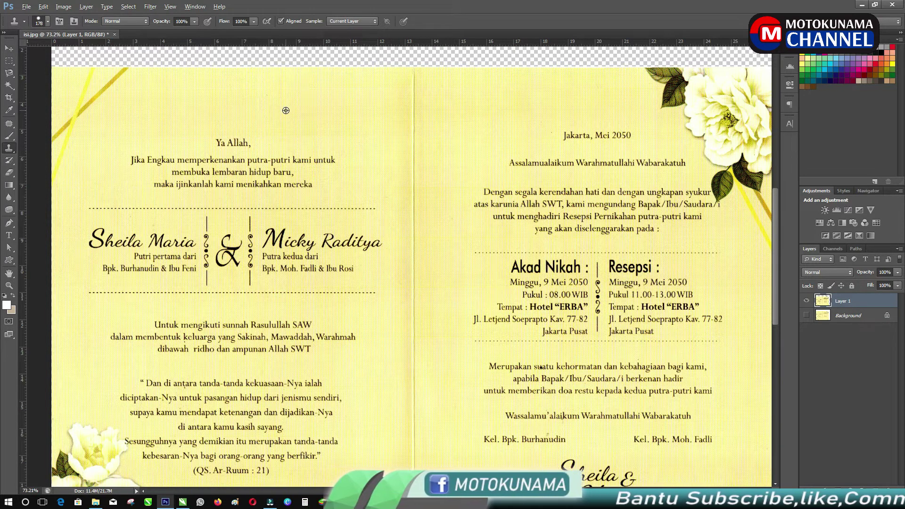
left_click_drag(252, 133, 221, 143)
mouse_move(235, 147)
left_mouse_down()
mouse_move(316, 153)
mouse_move(150, 153)
mouse_move(167, 168)
mouse_move(282, 168)
left_mouse_up()
left_click(185, 115, "alt")
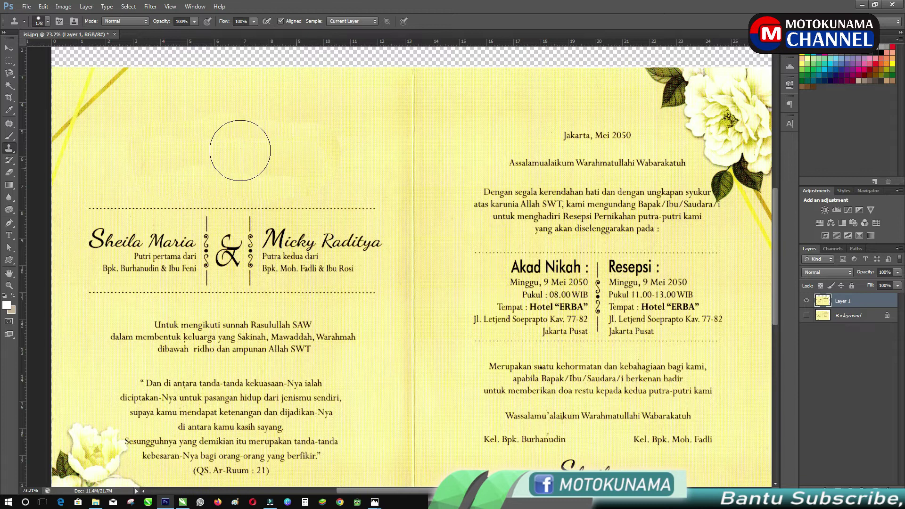
Clone clean paper texture over the couple's names, parents' lines, ornaments and dotted rules on the left page.
scroll(214, 141, "down", 1)
mouse_move(125, 216)
left_mouse_down()
mouse_move(105, 203)
mouse_move(121, 238)
mouse_move(107, 269)
left_mouse_up()
left_click_drag(144, 204, 140, 260)
left_click(119, 147, "alt")
mouse_move(184, 209)
left_mouse_down()
mouse_move(178, 267)
mouse_move(204, 203)
mouse_move(202, 250)
left_mouse_up()
left_click_drag(236, 215, 234, 266)
left_click(122, 180, "alt")
left_click_drag(270, 211, 266, 262)
left_click(117, 181, "alt")
left_click_drag(301, 209, 310, 259)
left_click(130, 196, "alt")
left_click_drag(334, 213, 345, 264)
left_click(268, 265)
Clone clean paper texture over the lower paragraphs and verse on the left page, up to the small peony.
left_click(121, 192, "alt")
left_click(112, 273)
mouse_move(138, 284)
left_mouse_down()
mouse_move(133, 308)
mouse_move(323, 323)
mouse_move(326, 351)
mouse_move(263, 369)
mouse_move(157, 365)
mouse_move(154, 378)
mouse_move(311, 419)
mouse_move(198, 432)
mouse_move(166, 401)
left_mouse_up()
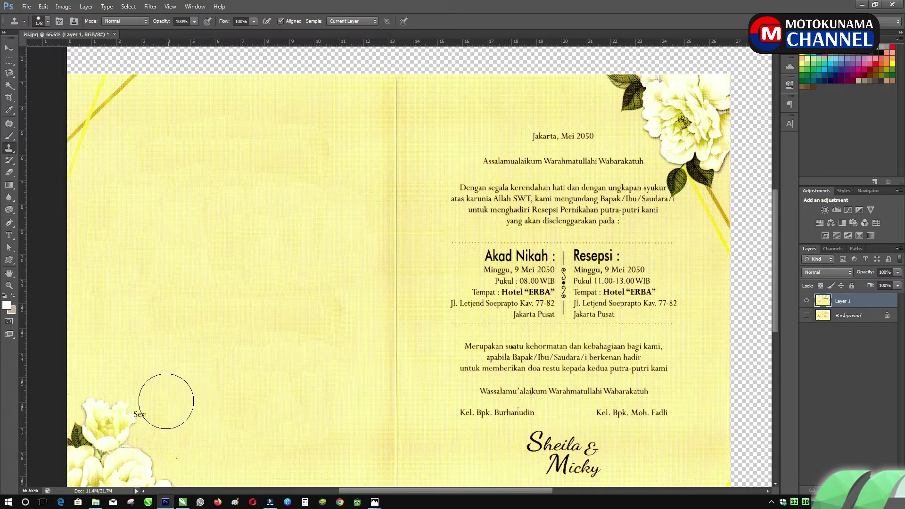
scroll(166, 401, "up", 5)
mouse_move(154, 346)
left_mouse_down()
mouse_move(165, 295)
mouse_move(158, 293)
left_mouse_up()
Clean up the leftover dark specks beside the lower-left peonies with a 27 px clone brush.
left_click(46, 21)
left_click(26, 49)
key("Return")
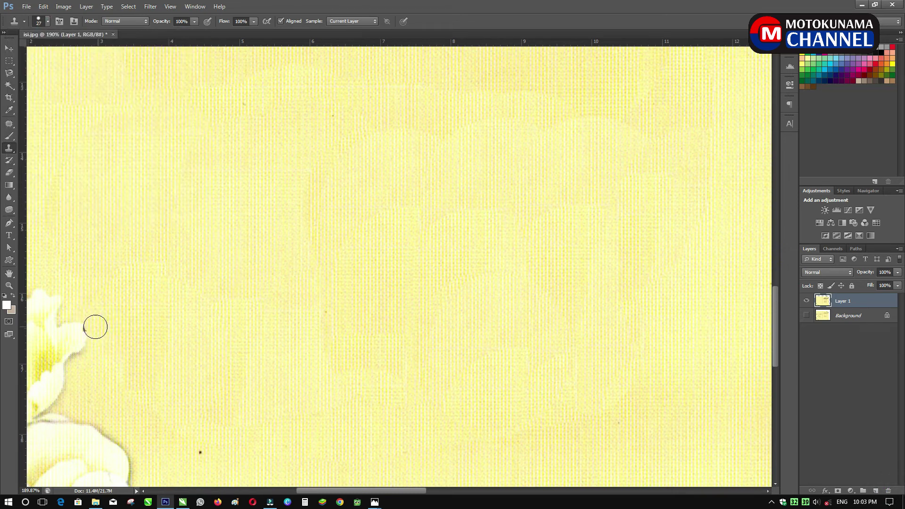
scroll(196, 314, "down", 5)
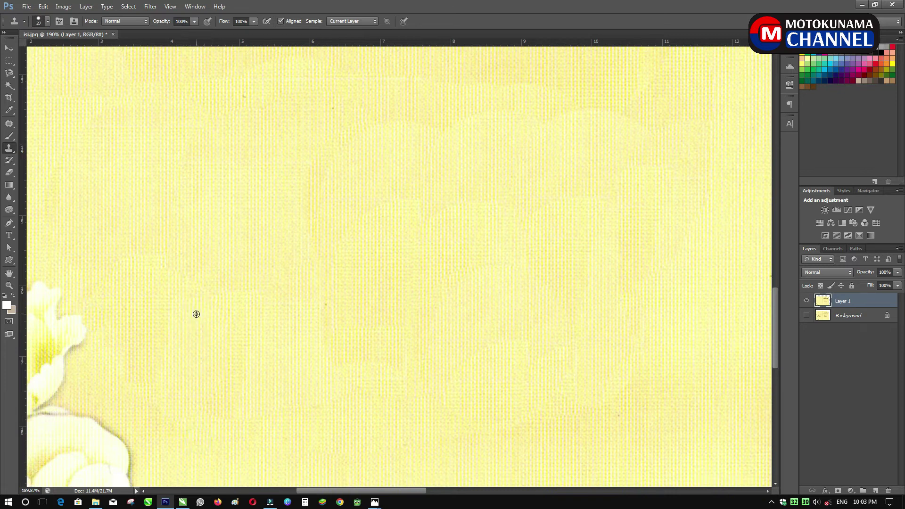
scroll(202, 320, "down", 5)
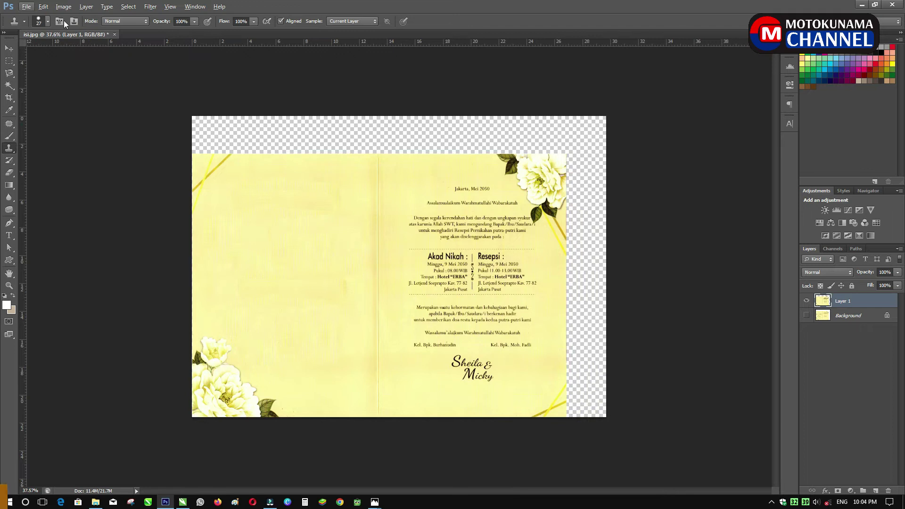
Clone clean paper texture down the left side of the right page's text using a 193 px brush.
left_click(47, 21)
left_click_drag(64, 49, 81, 52)
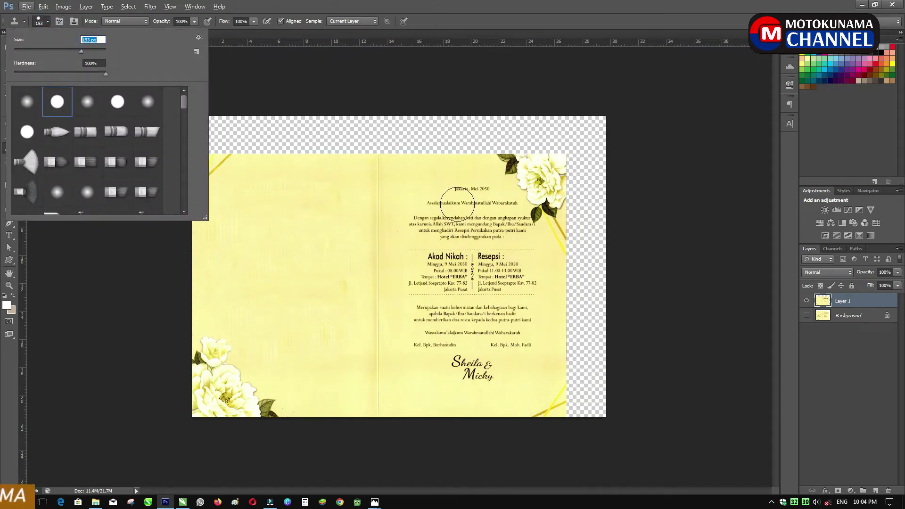
left_click(418, 174)
scroll(481, 225, "up", 3)
left_click(411, 148, "alt")
left_click_drag(416, 175, 431, 401)
Clone over the remaining greeting, event schedule, closing text and couple's names on the right page.
left_click(437, 151, "alt")
left_click_drag(454, 160, 456, 199)
left_click(475, 140, "alt")
mouse_move(484, 166)
left_mouse_down()
mouse_move(485, 175)
mouse_move(542, 137)
mouse_move(538, 189)
mouse_move(539, 178)
mouse_move(463, 186)
mouse_move(454, 168)
mouse_move(464, 186)
mouse_move(455, 228)
mouse_move(476, 229)
mouse_move(505, 208)
mouse_move(540, 221)
mouse_move(551, 213)
mouse_move(576, 231)
left_mouse_up()
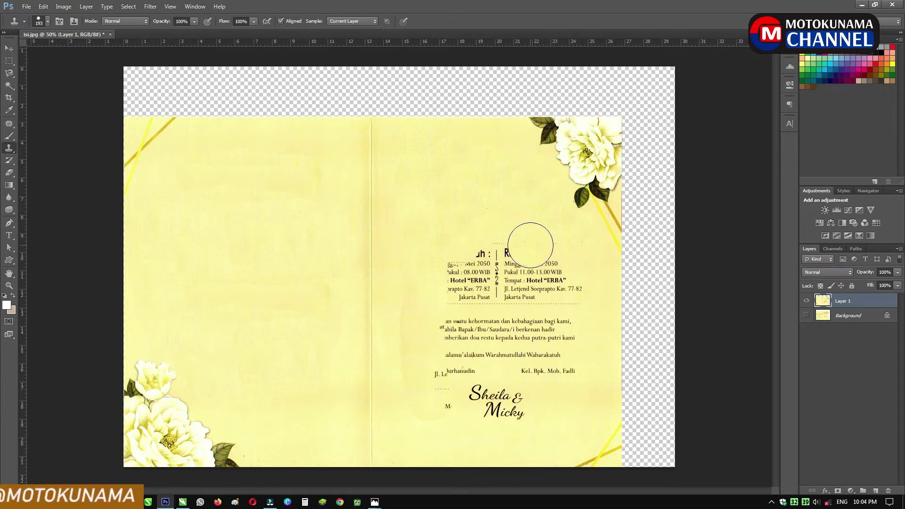
mouse_move(513, 245)
left_mouse_down()
mouse_move(443, 239)
mouse_move(582, 283)
mouse_move(537, 252)
mouse_move(519, 293)
mouse_move(468, 247)
left_mouse_up()
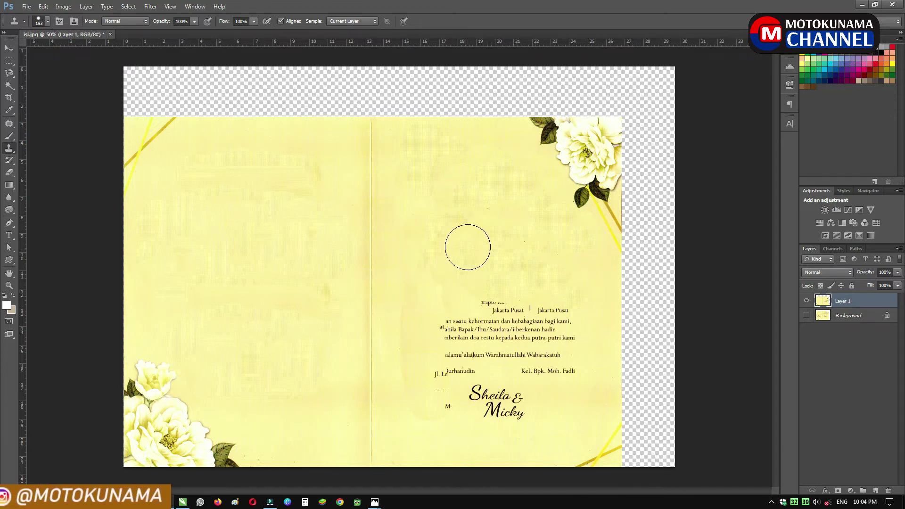
mouse_move(490, 313)
left_mouse_down()
mouse_move(557, 363)
mouse_move(503, 314)
mouse_move(450, 292)
left_mouse_up()
mouse_move(459, 333)
left_mouse_down()
mouse_move(450, 382)
mouse_move(458, 410)
mouse_move(486, 360)
mouse_move(495, 356)
mouse_move(495, 407)
mouse_move(517, 410)
mouse_move(550, 360)
left_mouse_up()
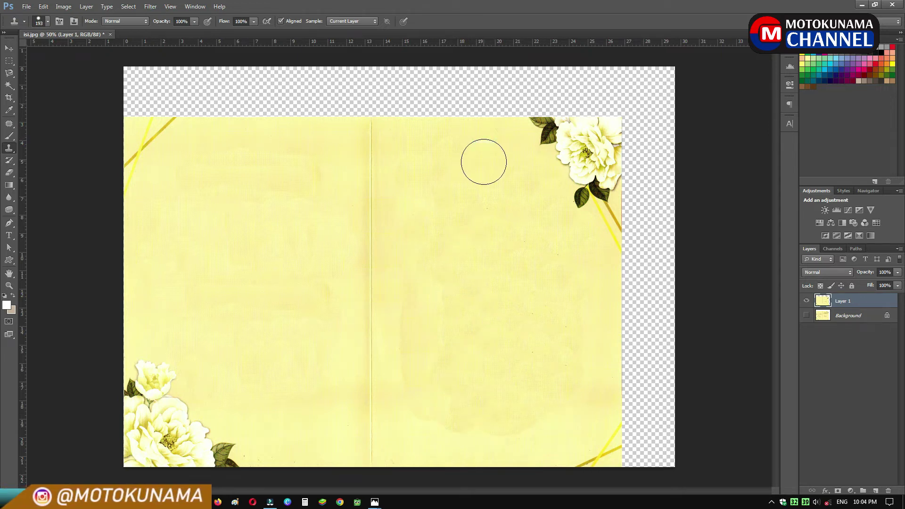
Try to clone plain paper texture over the upper right page and the centre fold line.
left_click_drag(485, 150, 485, 163)
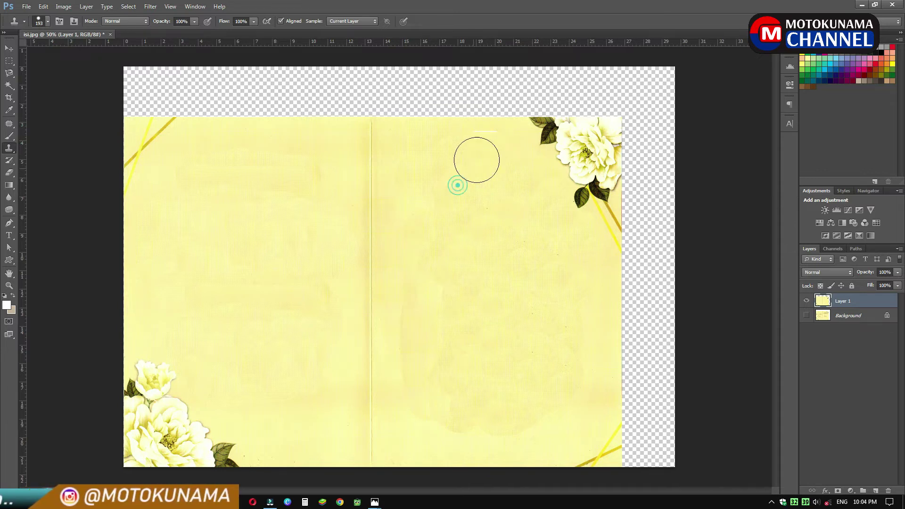
left_click(485, 144)
left_click(359, 267)
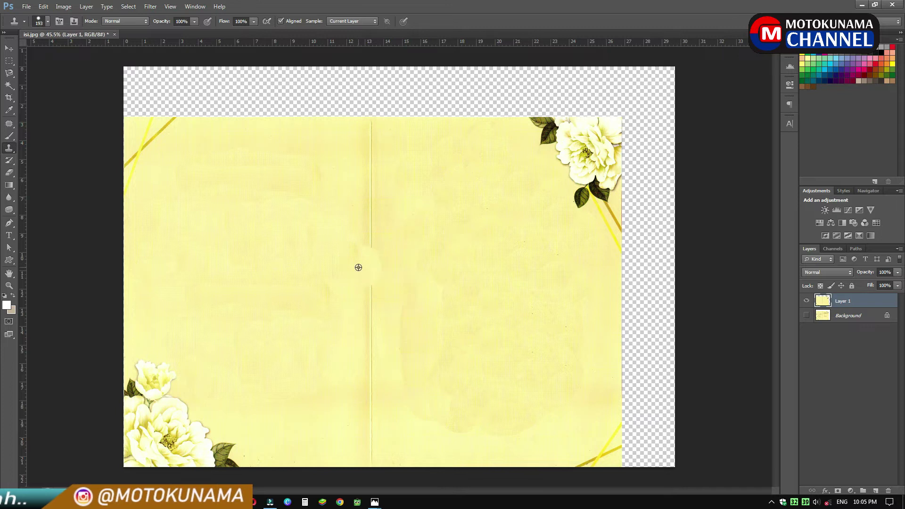
scroll(358, 268, "down", 3)
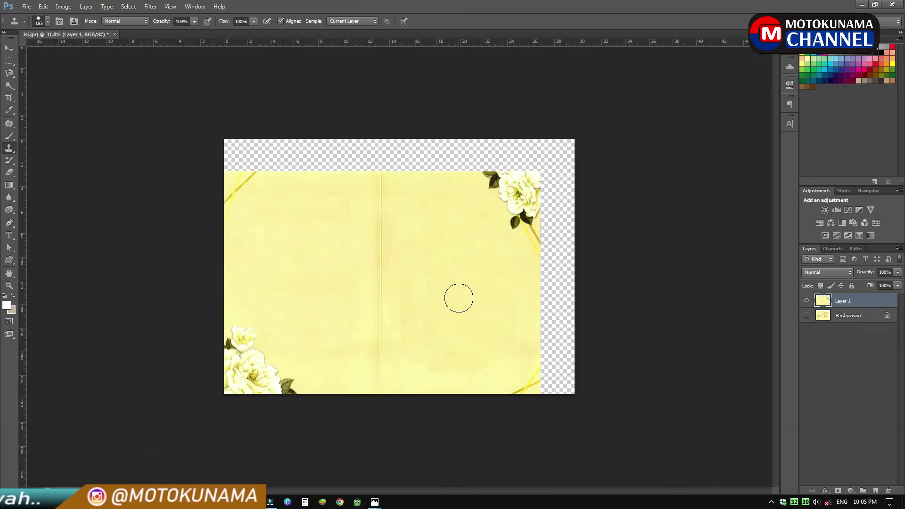
scroll(460, 320, "up", 3)
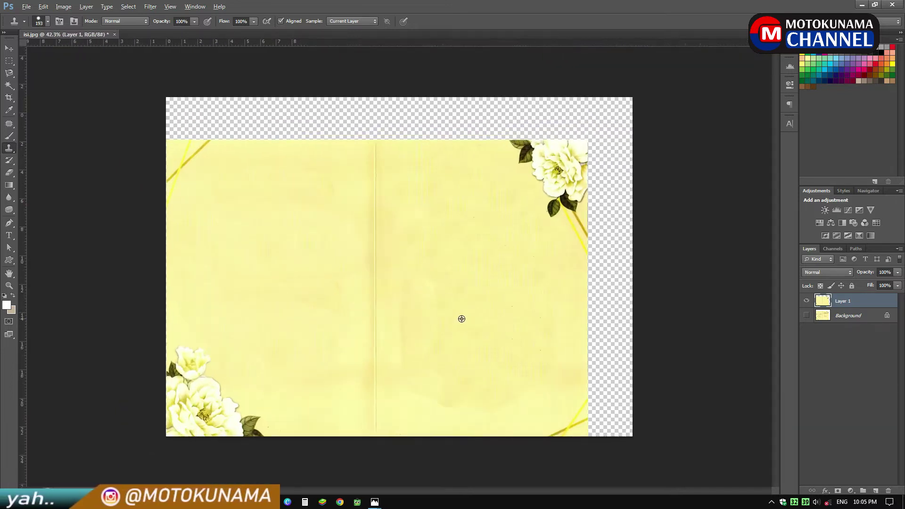
scroll(461, 318, "down", 1)
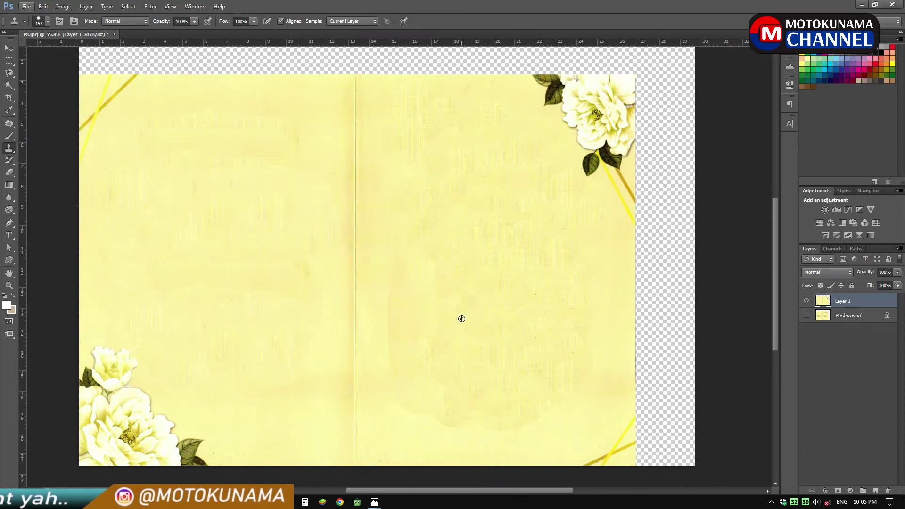
scroll(461, 318, "down", 1)
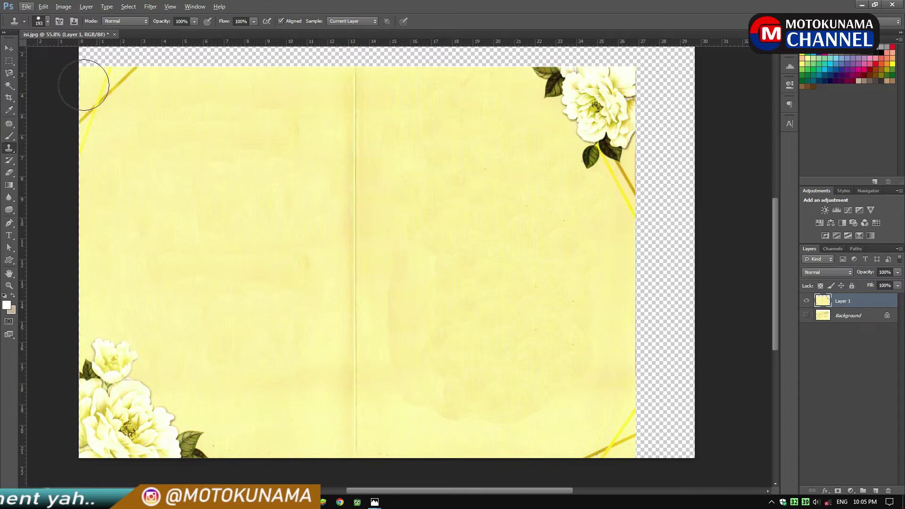
Start a Save As of the cleaned isi.jpg image.
left_click(26, 7)
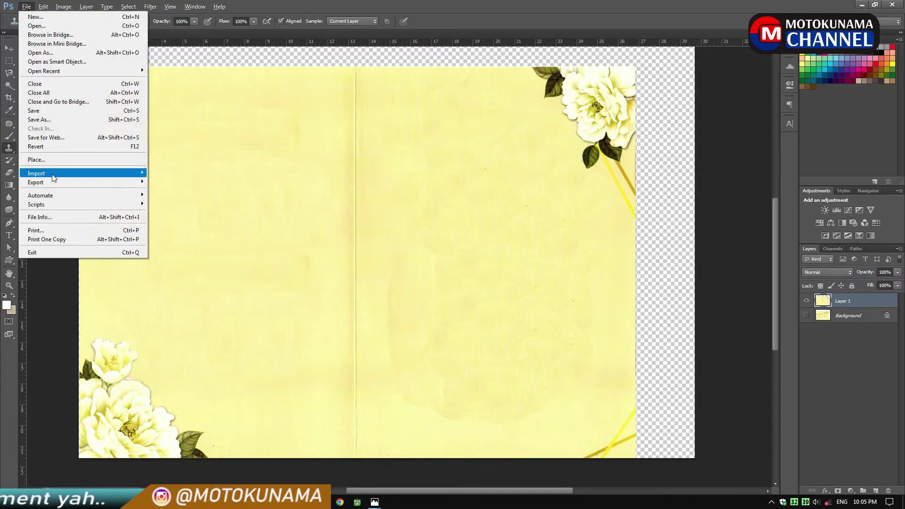
left_click(53, 121)
left_click(391, 242)
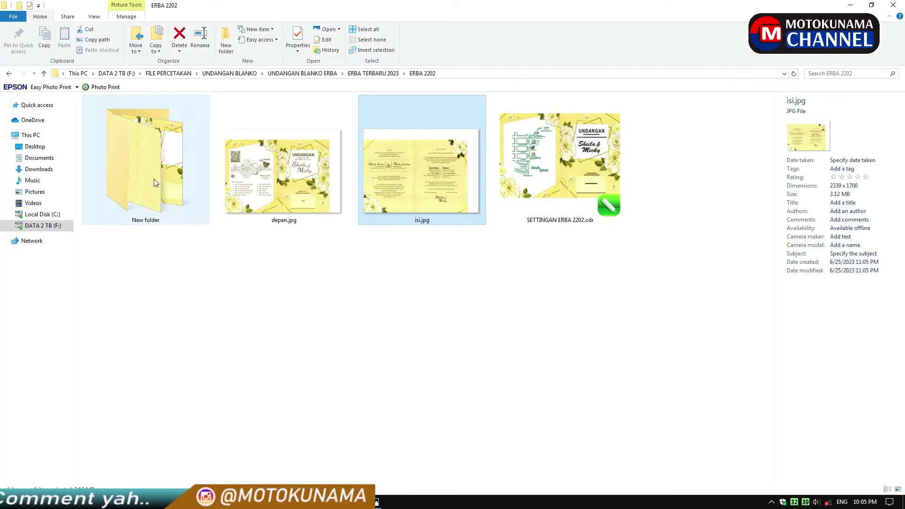
Switch to File Explorer and view the finished inner template a.jpg from New folder inside ERBA 2202.
double_click(153, 180)
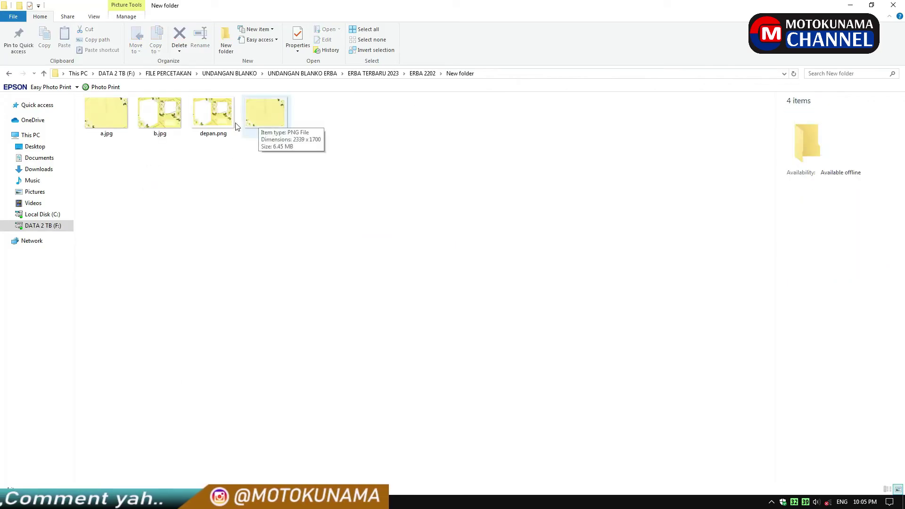
double_click(118, 113)
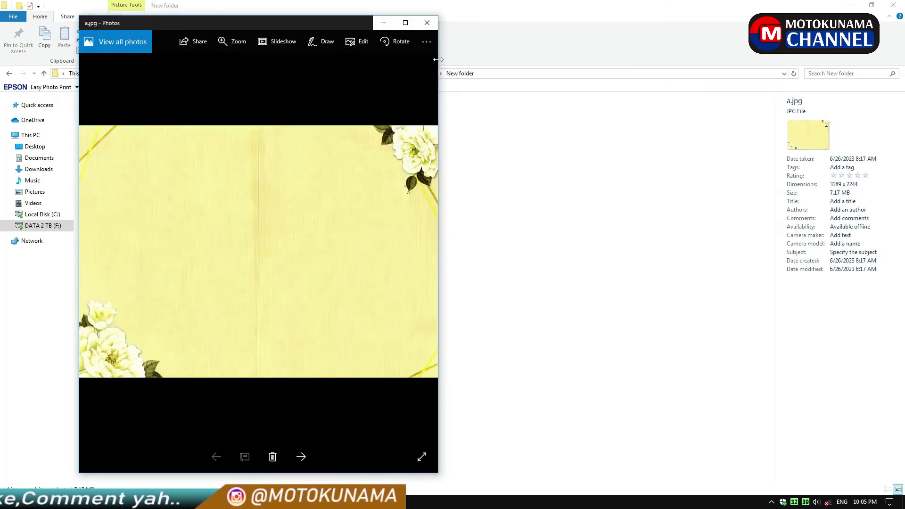
left_click(405, 23)
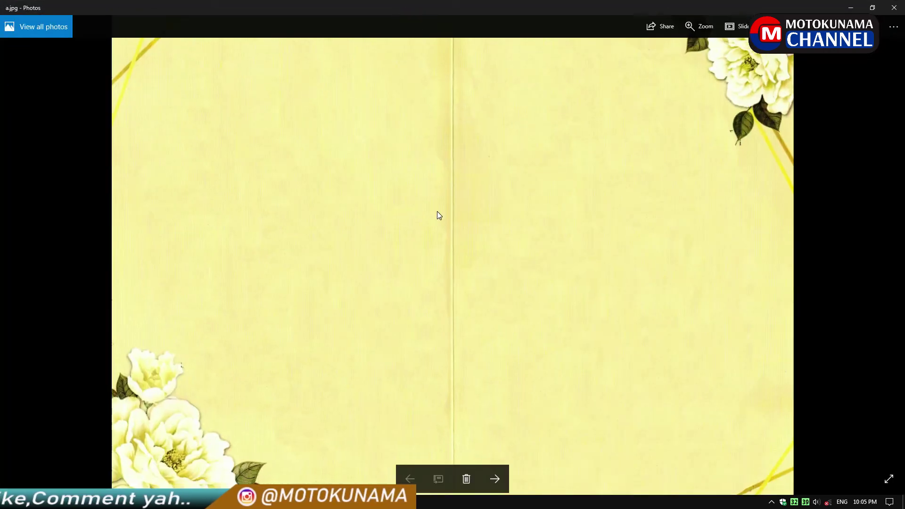
left_click(439, 208)
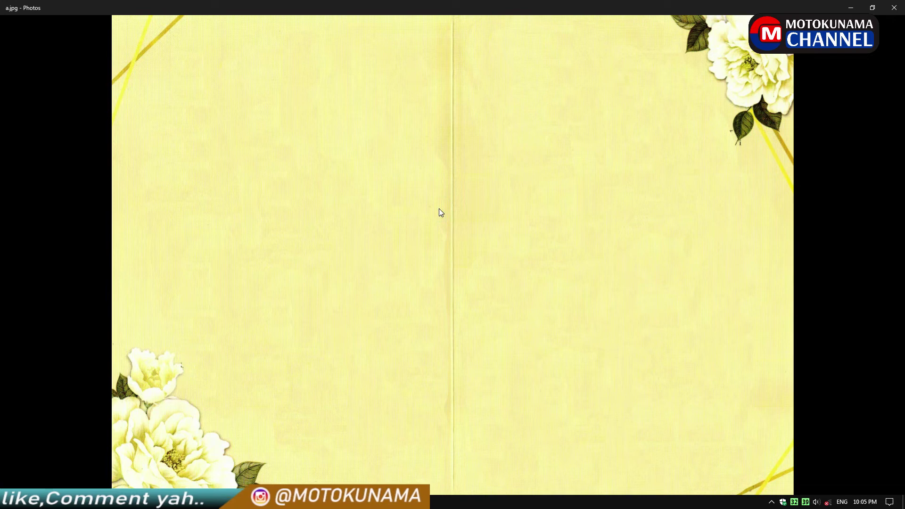
left_click(893, 8)
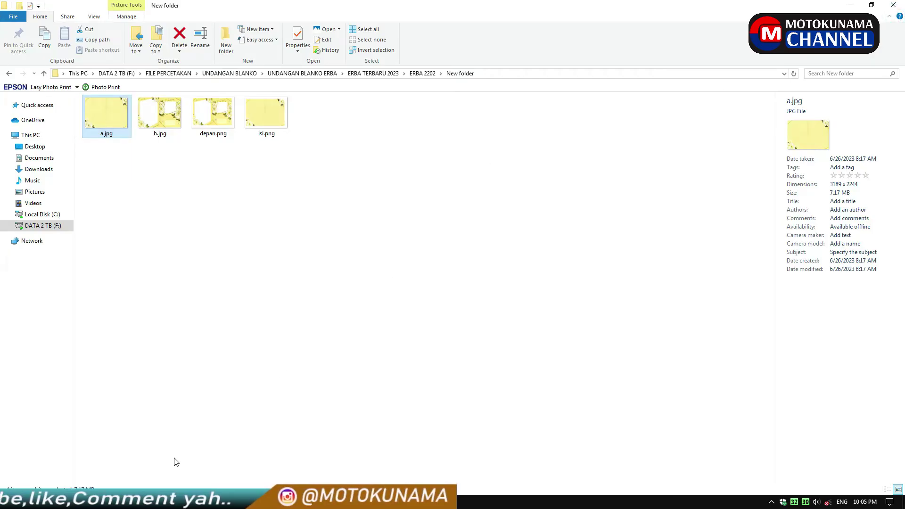
Switch to CorelDRAW, create a new blank document, and set its units to centimeters.
key("alt+Tab")
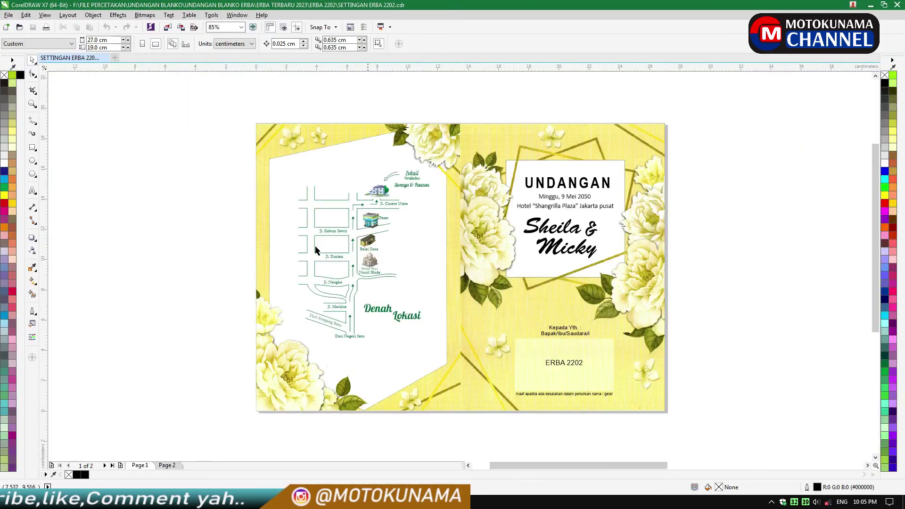
left_click(10, 15)
left_click(18, 26)
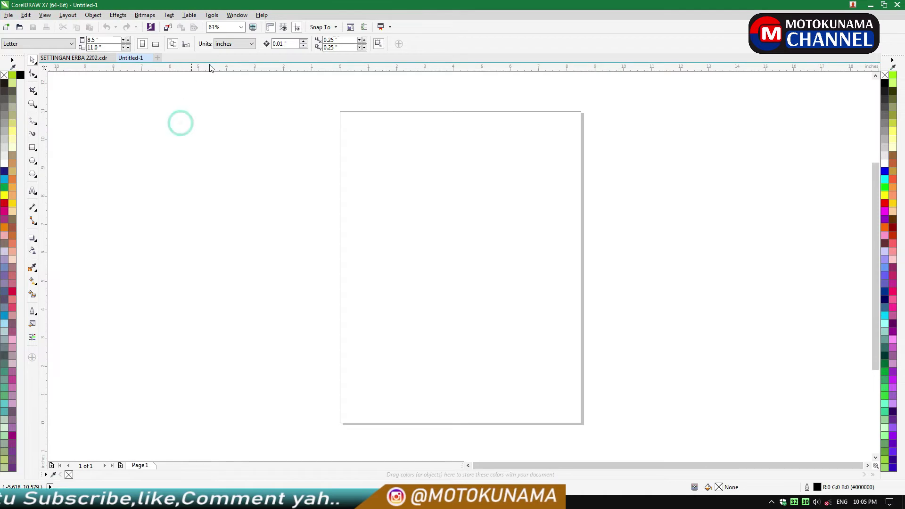
left_click(242, 45)
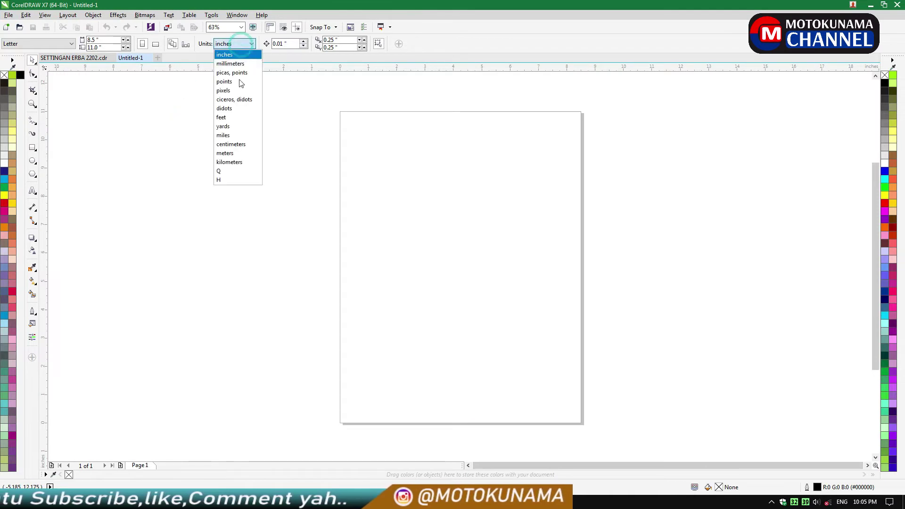
left_click(233, 143)
Check the page size and background image size in the reference document SETTINGAN ERBA 2202.cdr.
left_click(114, 40)
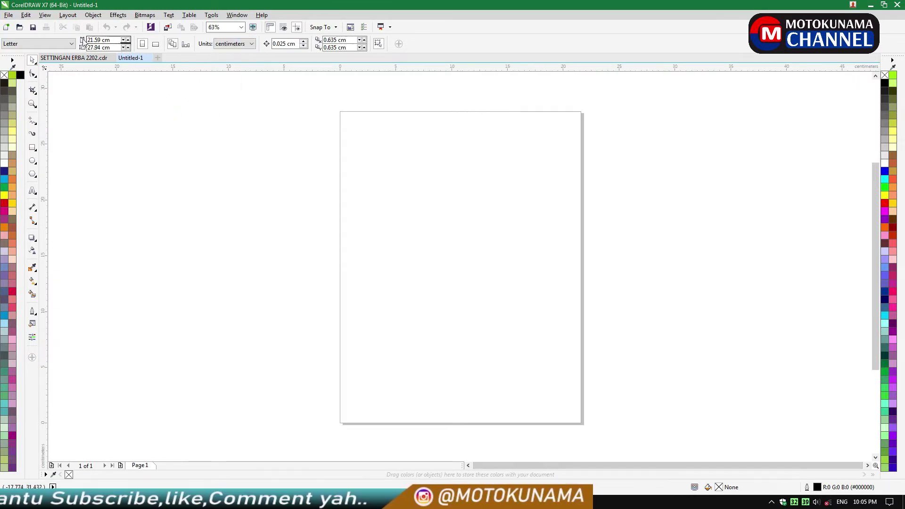
left_click(74, 58)
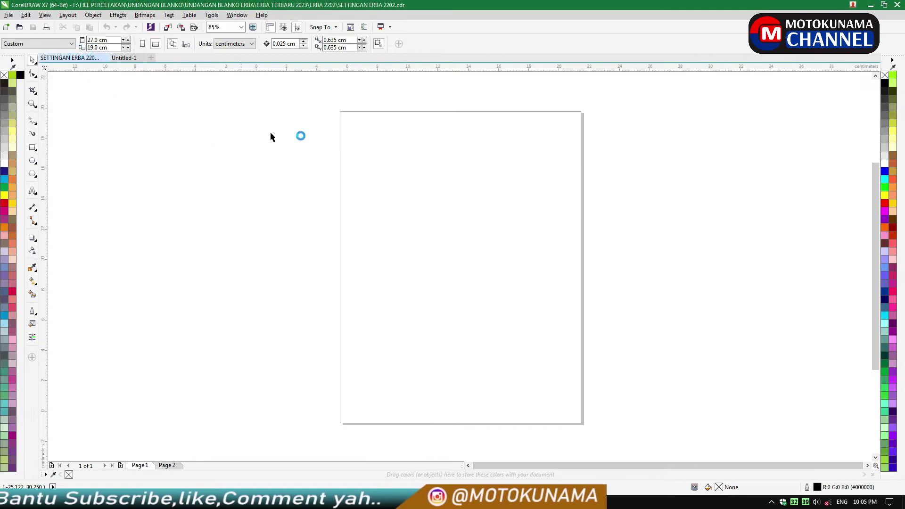
left_click(350, 134)
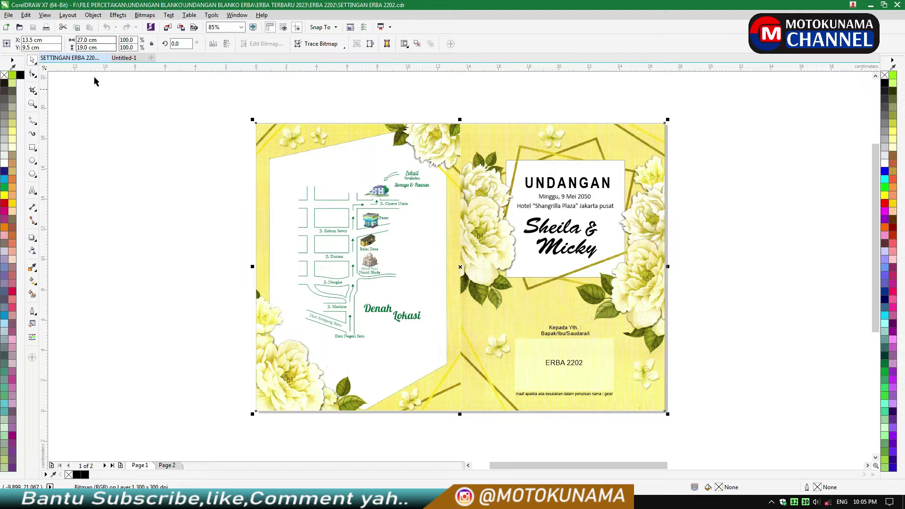
left_click(136, 115)
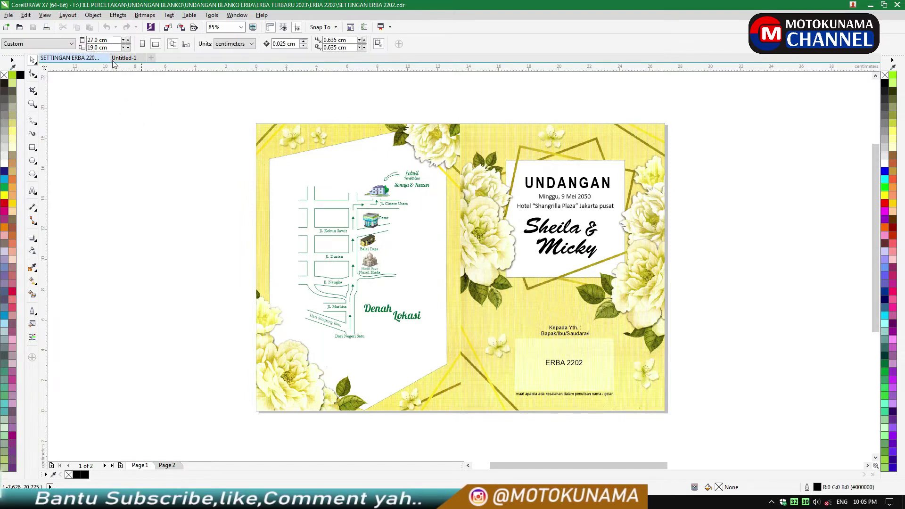
Return to the Untitled-1 document and set its page size to 27 cm wide by 19 cm high.
left_click(122, 58)
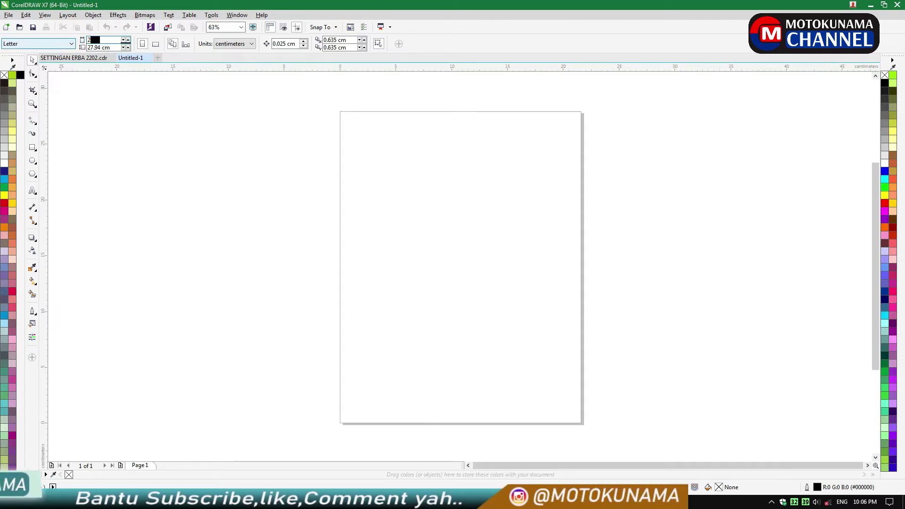
type("27")
key("Tab")
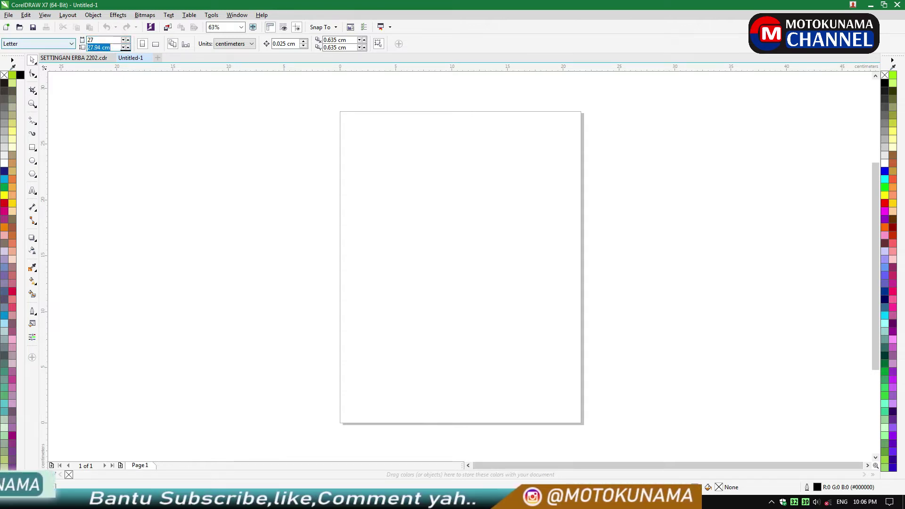
type("1")
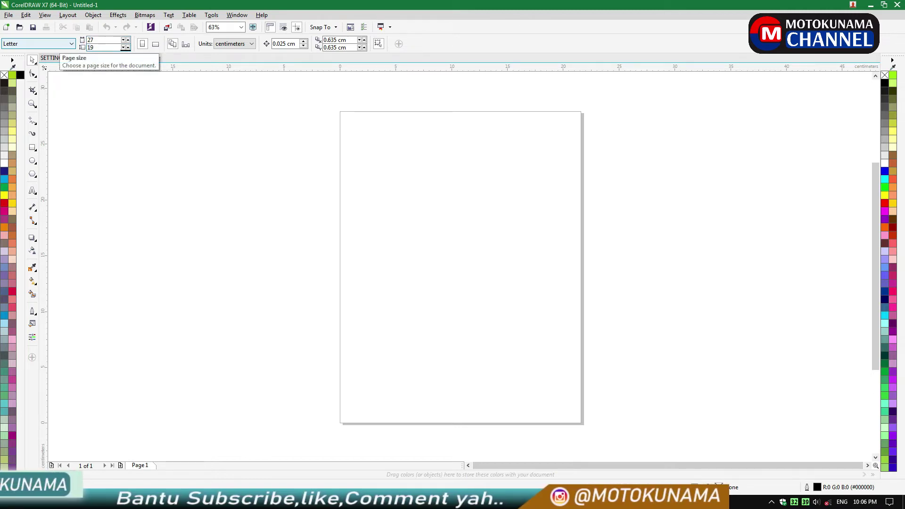
type("9")
key("Return")
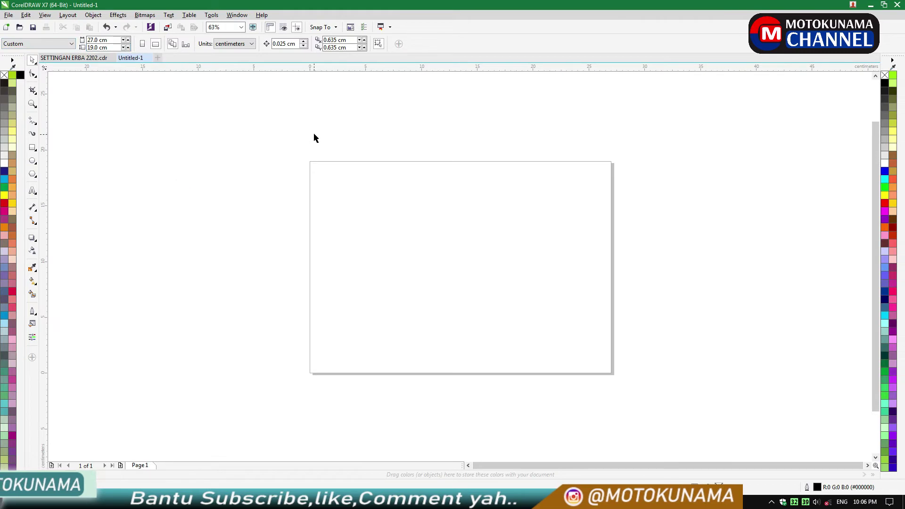
Bring the cover template b.jpg from New folder in File Explorer into the Untitled-1 document in CorelDRAW.
left_click(142, 502)
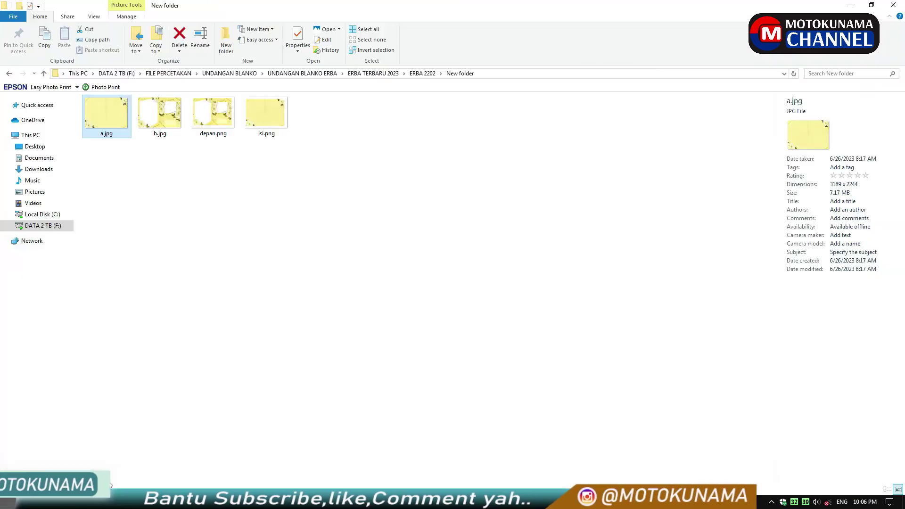
left_click(161, 283)
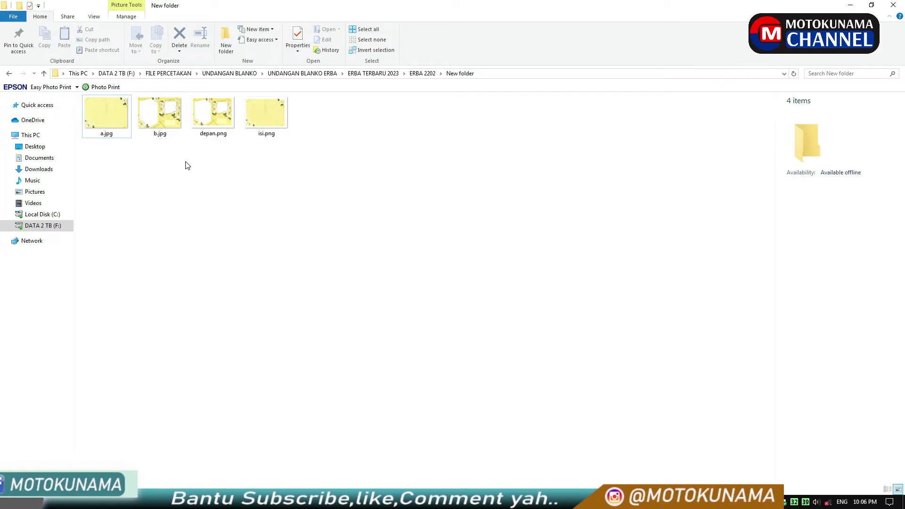
left_click_drag(168, 122, 211, 456)
left_click_drag(237, 409, 237, 252)
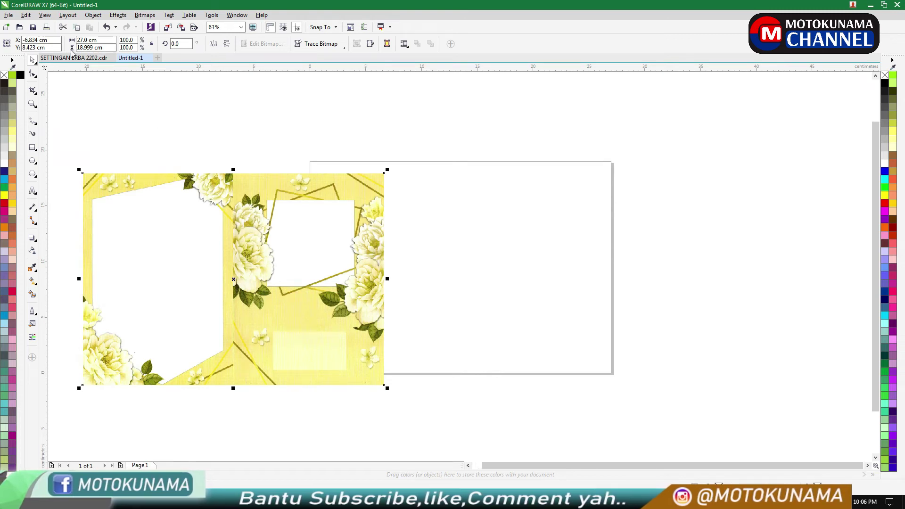
Set the cover image's height to 19 cm and centre it on the page.
left_click(92, 48)
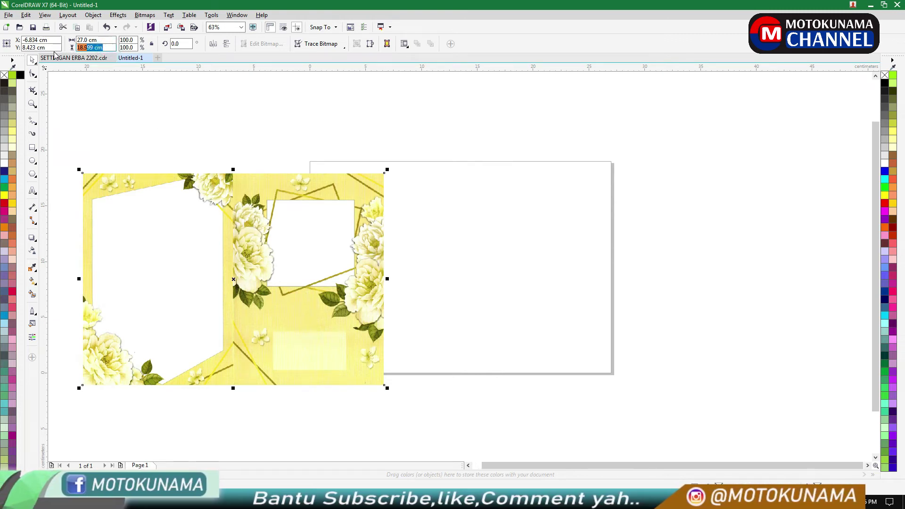
type("19")
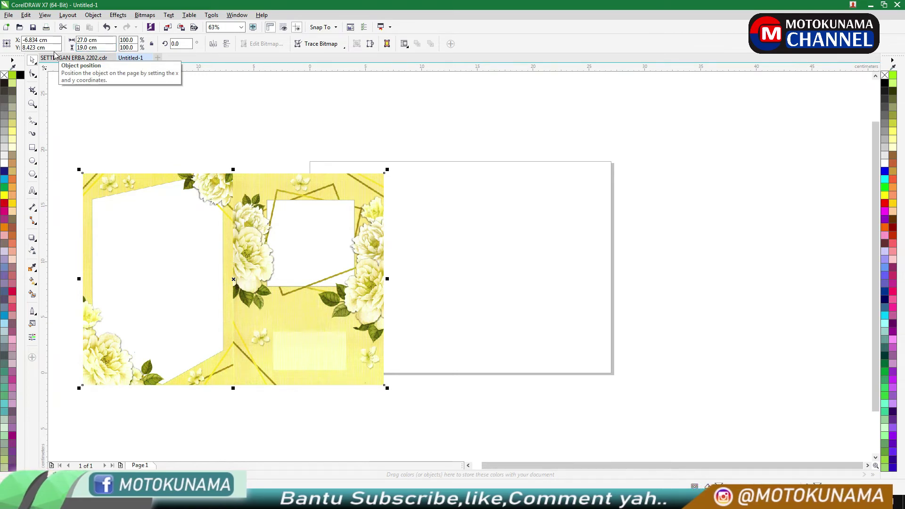
type("p")
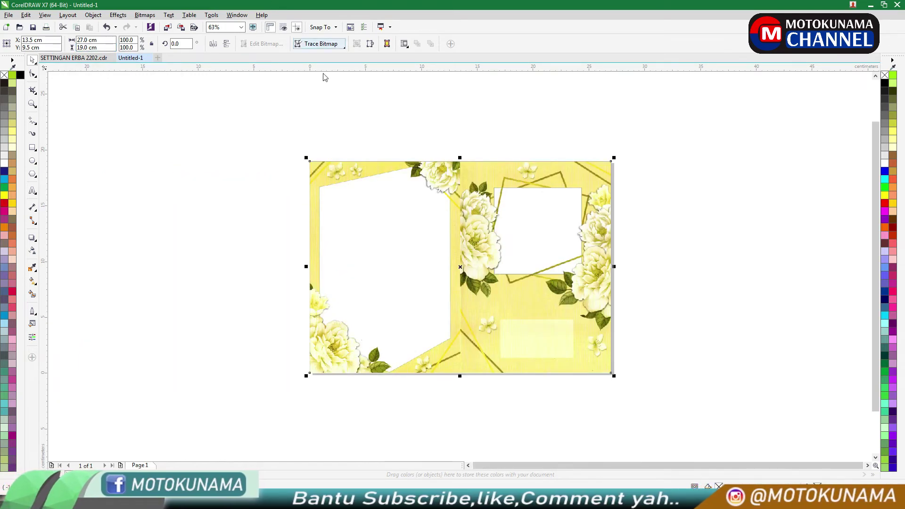
left_click(305, 133)
scroll(453, 204, "up", 3)
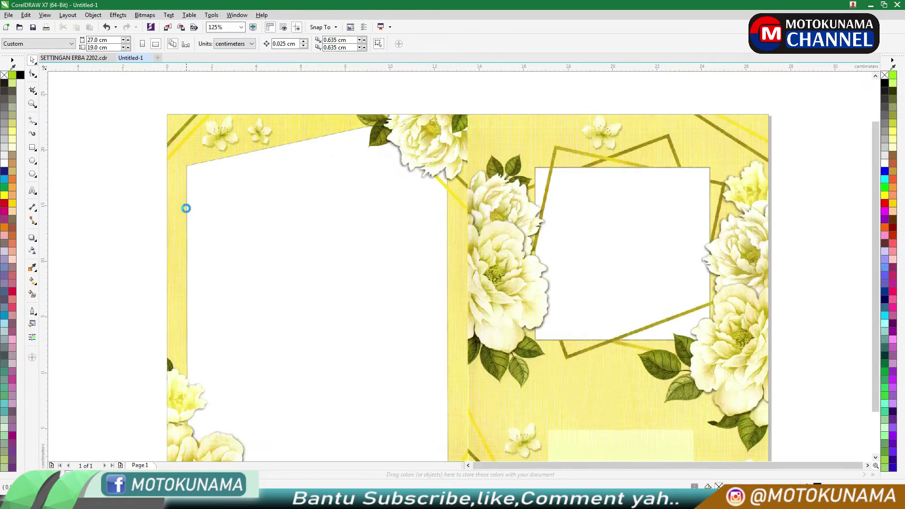
scroll(185, 204, "down", 3)
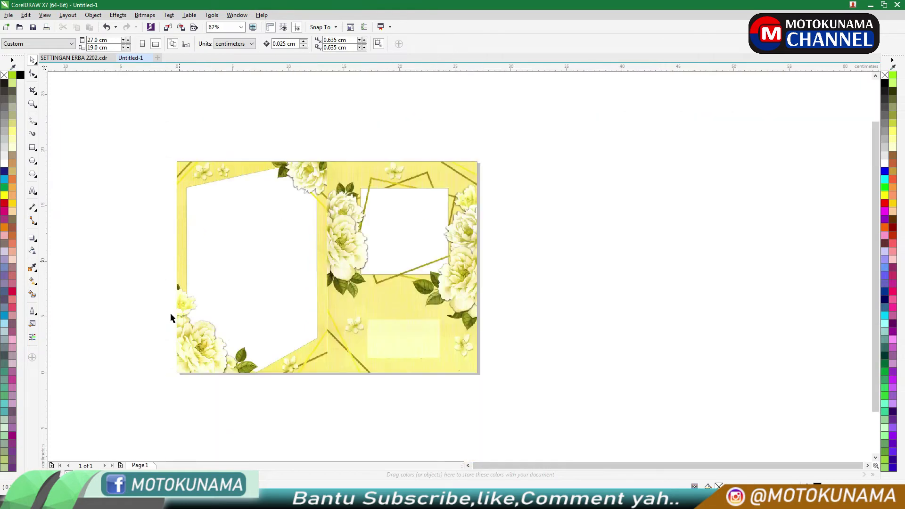
Add a second page, bring in the inner template a.jpg from File Explorer, and centre it on that page.
left_click(120, 465)
key("alt+Tab")
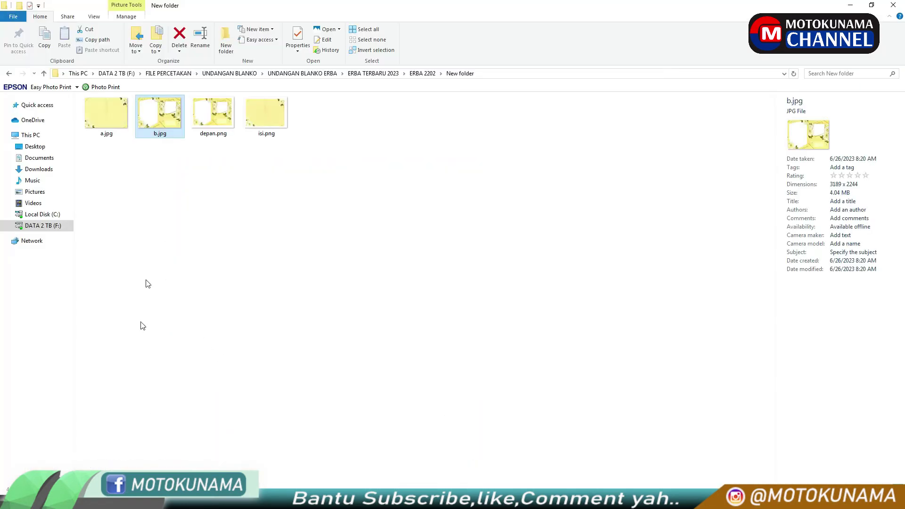
left_click_drag(118, 123, 165, 500)
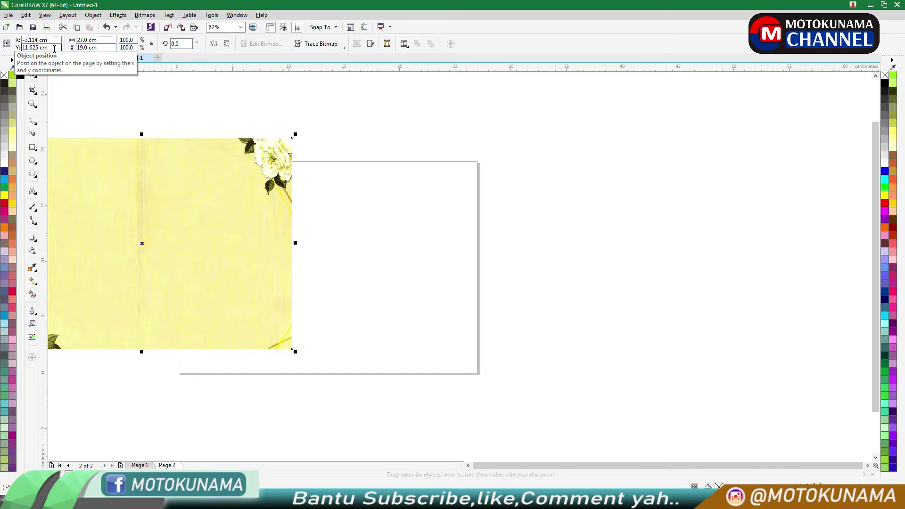
key("p")
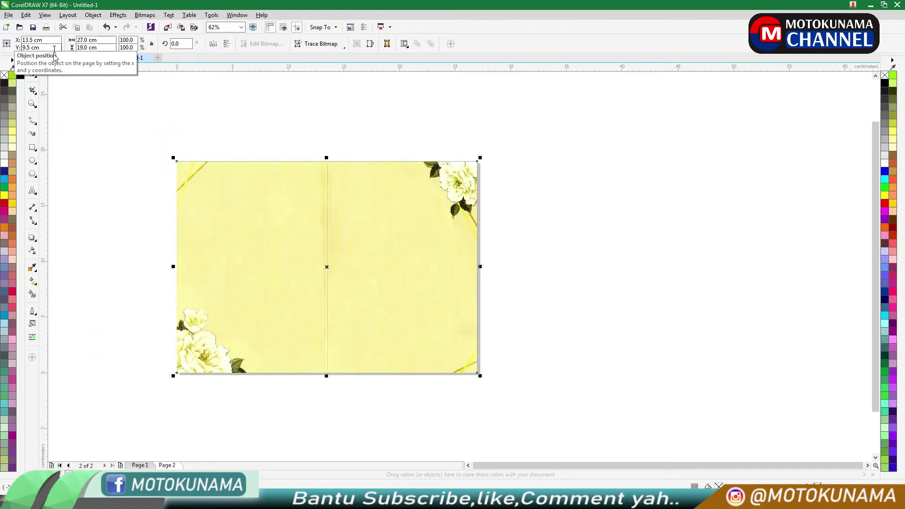
left_click(141, 144)
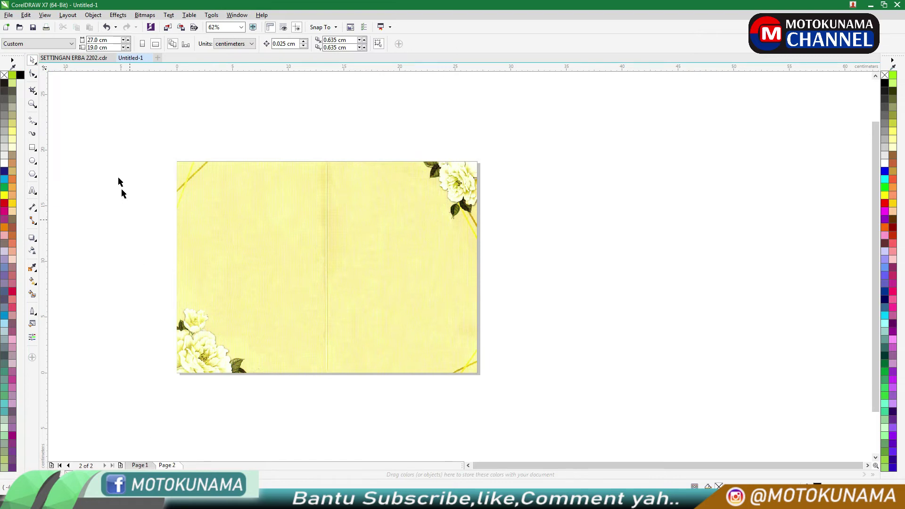
Compare both pages of Untitled-1 with the finished text layouts in SETTINGAN ERBA 2202.cdr.
left_click(141, 466)
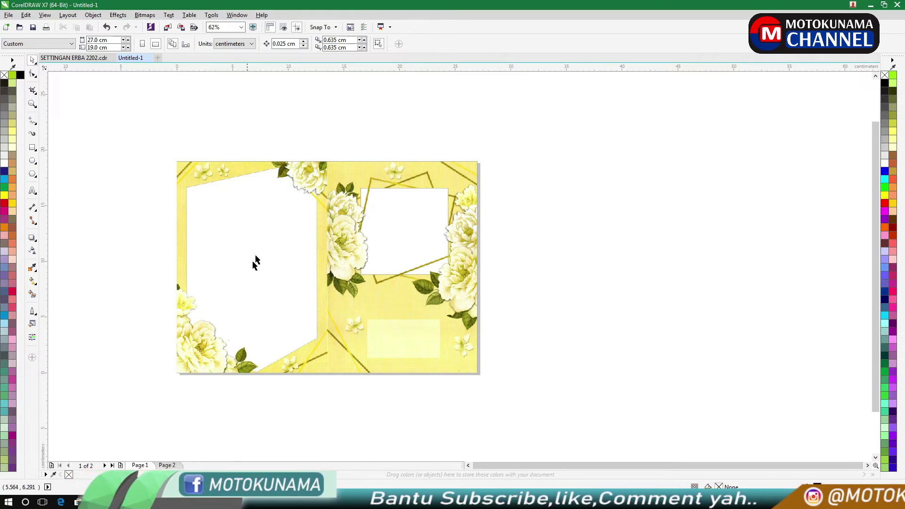
left_click(166, 465)
left_click(141, 465)
left_click(75, 58)
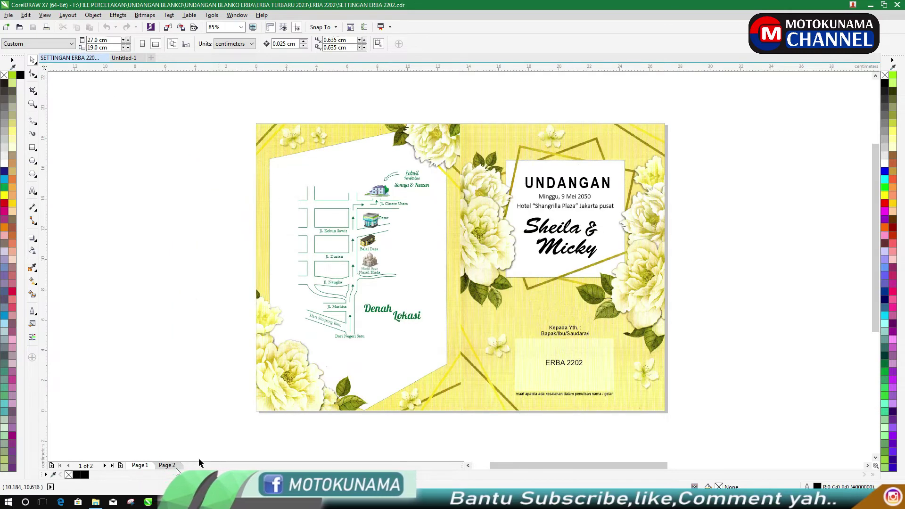
left_click(172, 467)
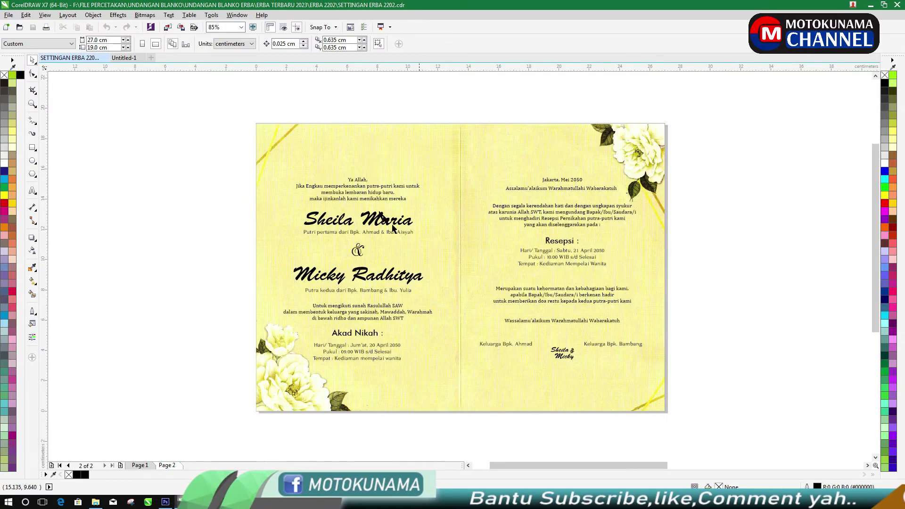
left_click(354, 188)
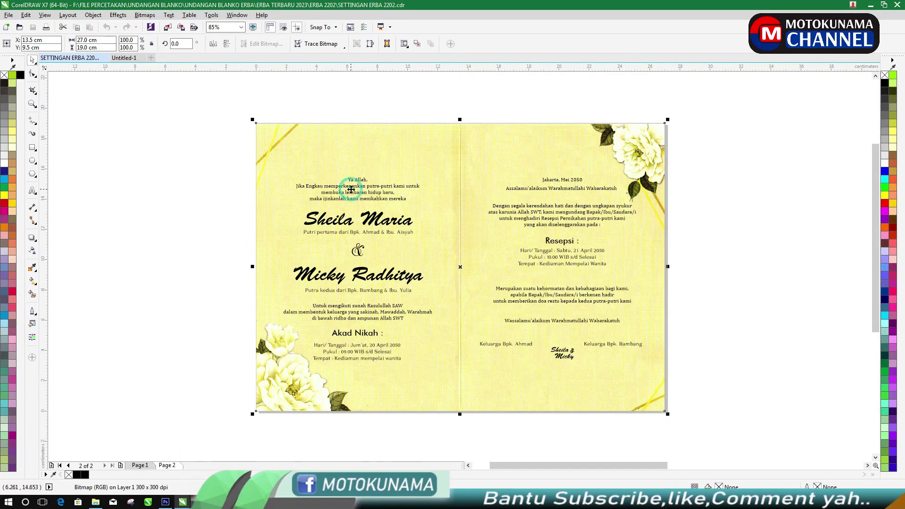
left_click(345, 104)
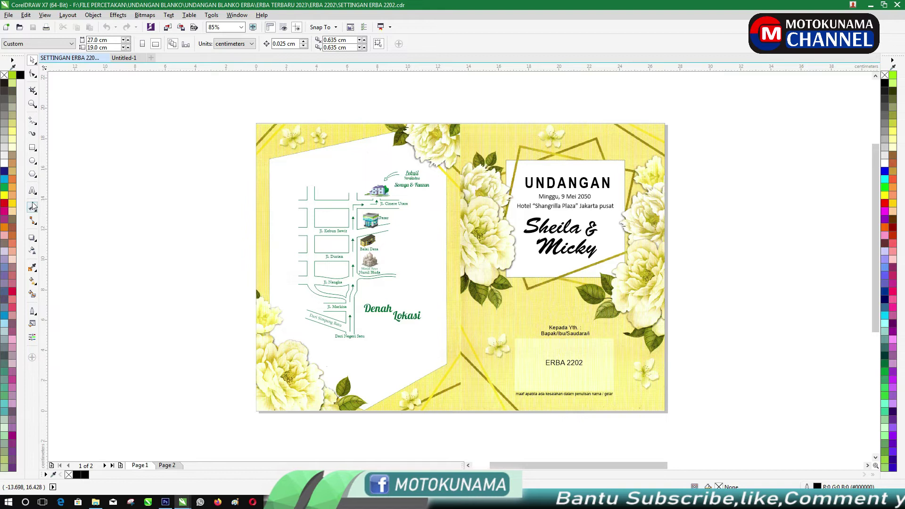
Change the date line under the UNDANGAN title on the reference document's cover to "Sabtu, 12 Juni 2050".
scroll(570, 198, "up", 5)
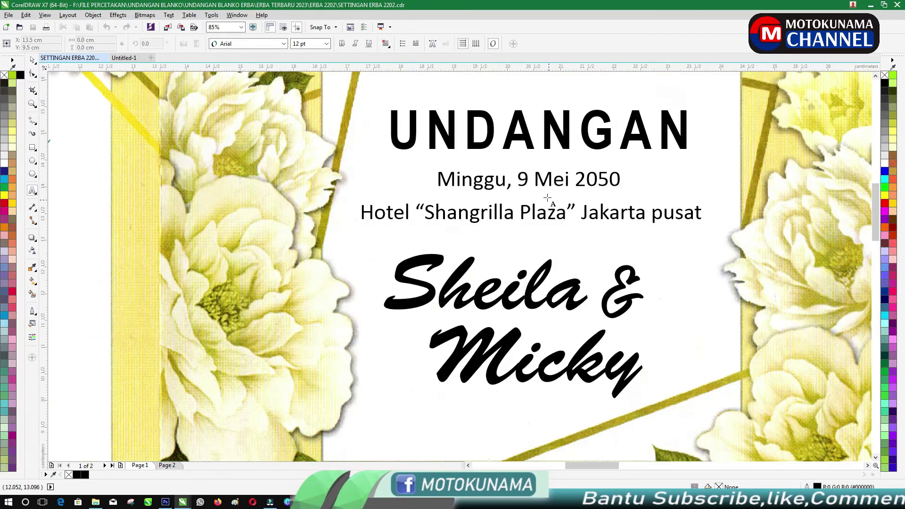
left_click(466, 166)
left_click_drag(465, 166, 327, 152)
type("Sabtu")
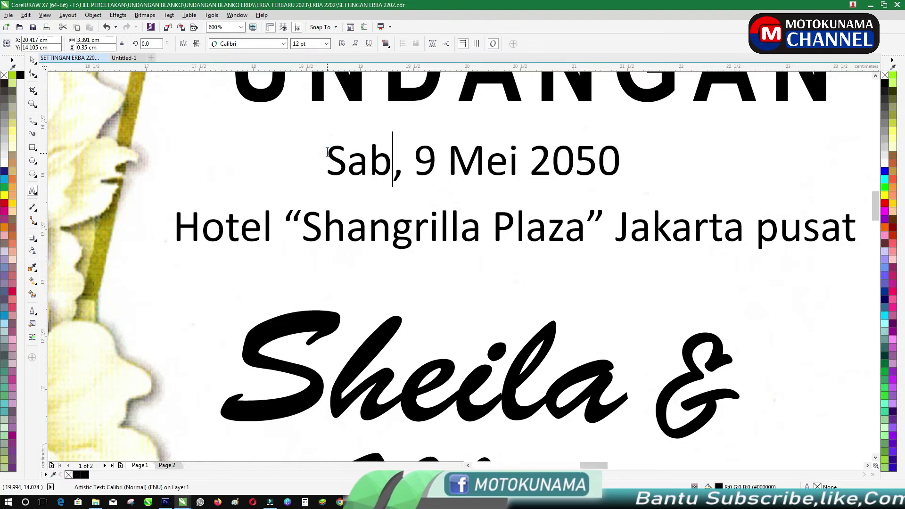
left_click(473, 144)
key("BackSpace")
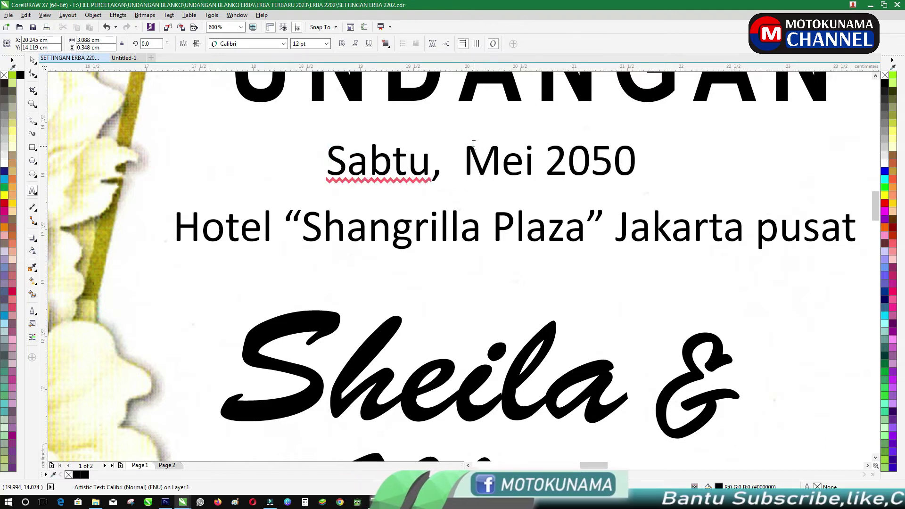
type("12")
left_click_drag(578, 161, 525, 160)
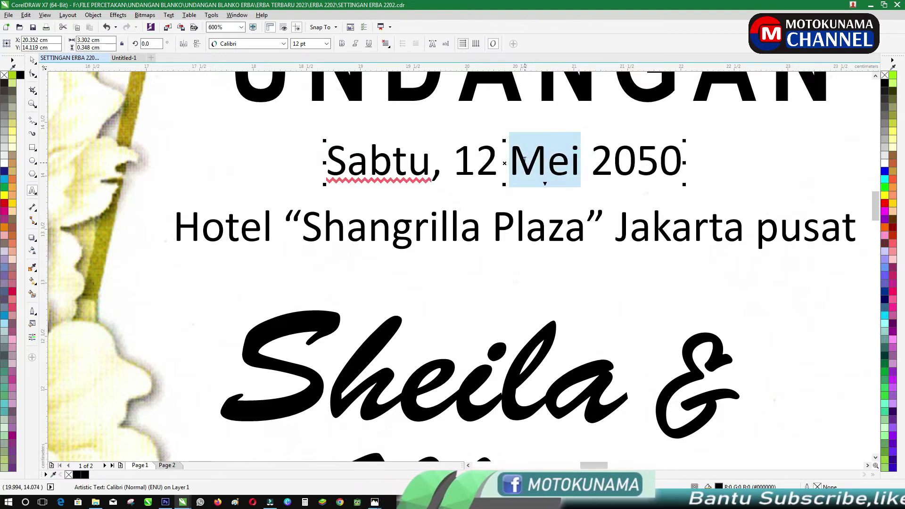
type("Juni")
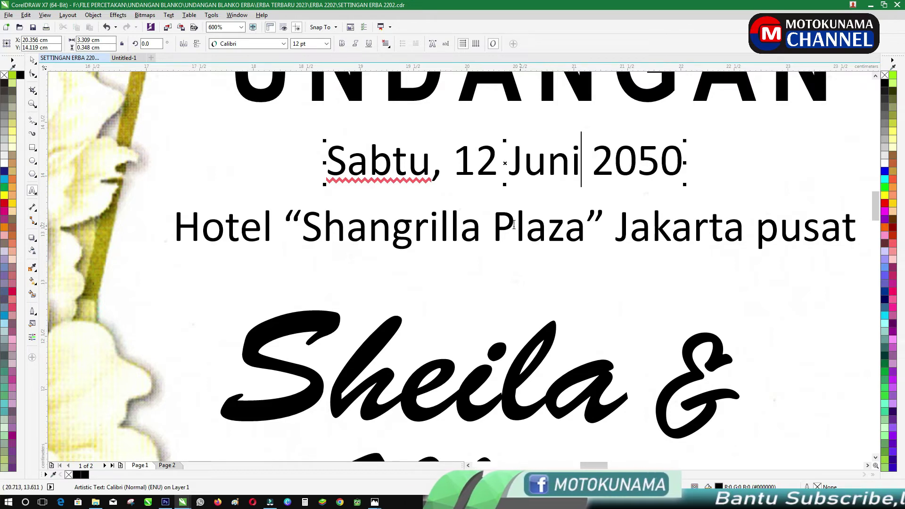
Open the hotel venue line below the date for text editing.
left_click(452, 227)
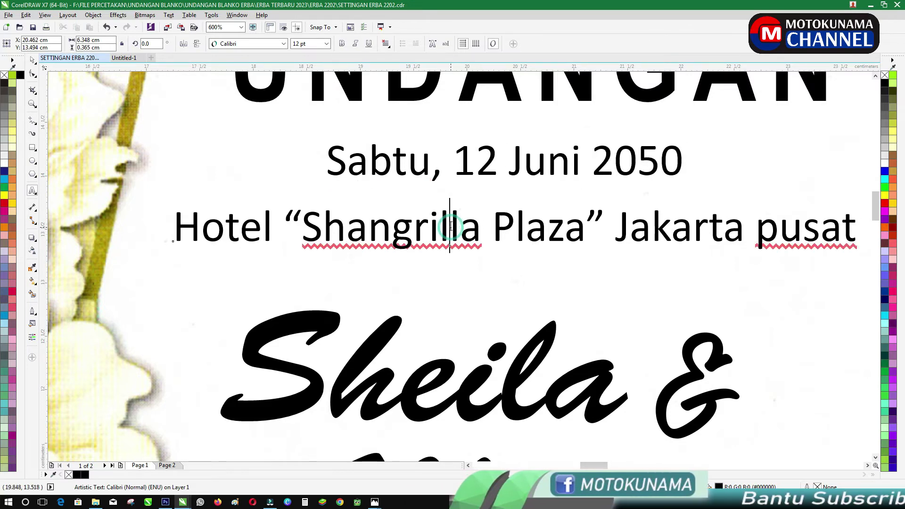